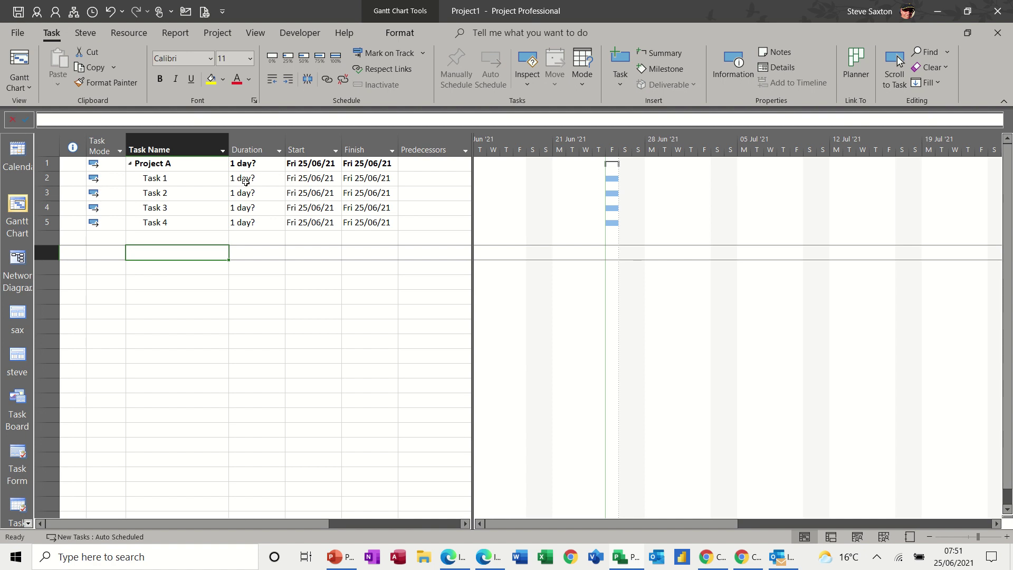
# Enter durations of 2h, 7hr, 5h and 4h for Tasks 1 to 4.
pyautogui.click(246, 179)
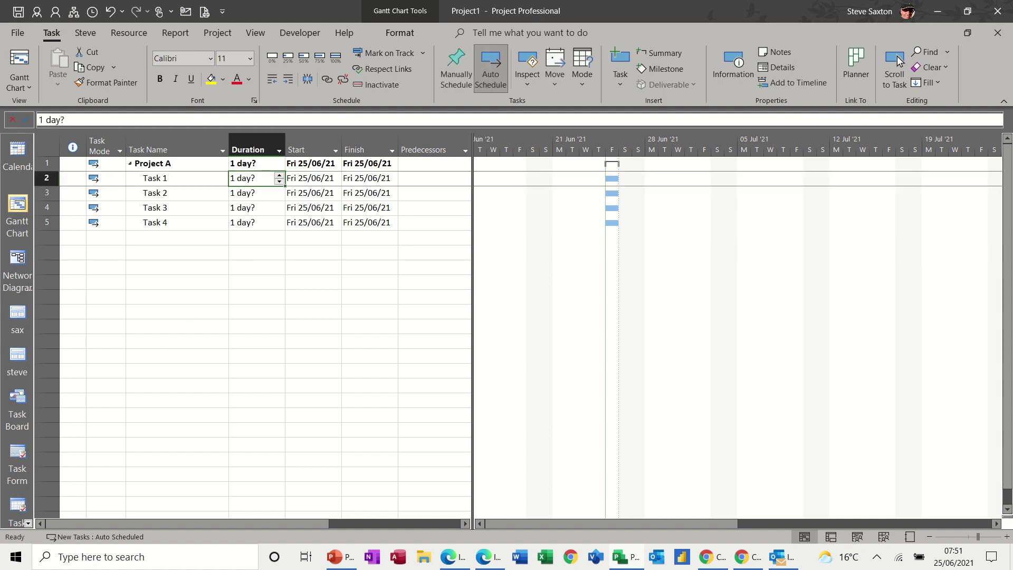
pyautogui.write('2 hr')
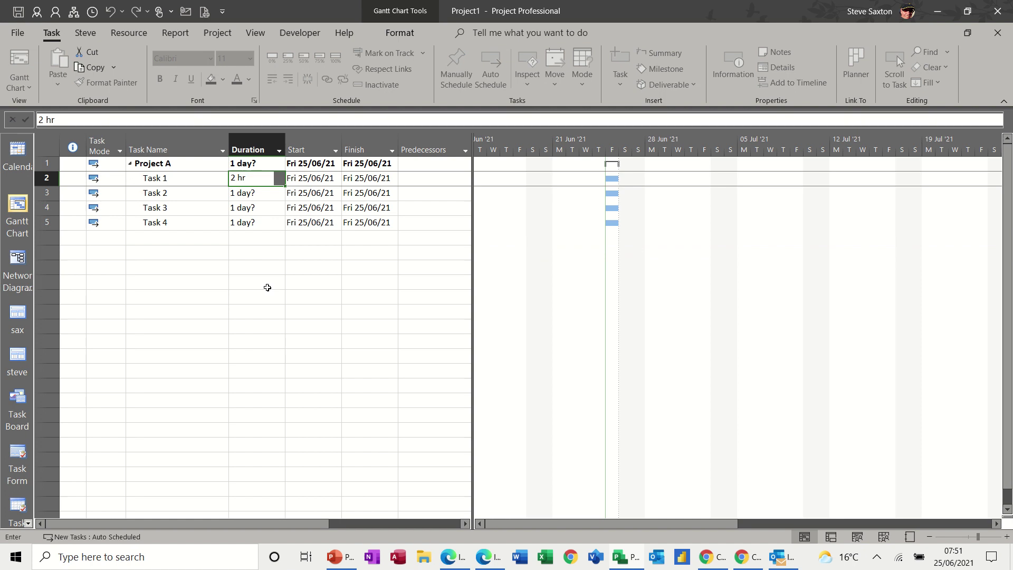
pyautogui.click(257, 195)
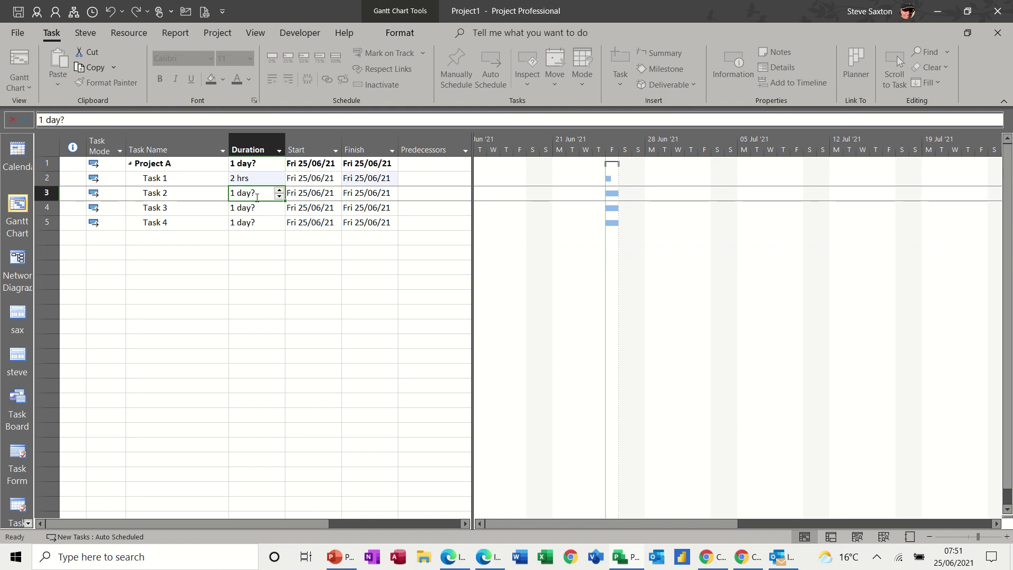
pyautogui.write('7hr')
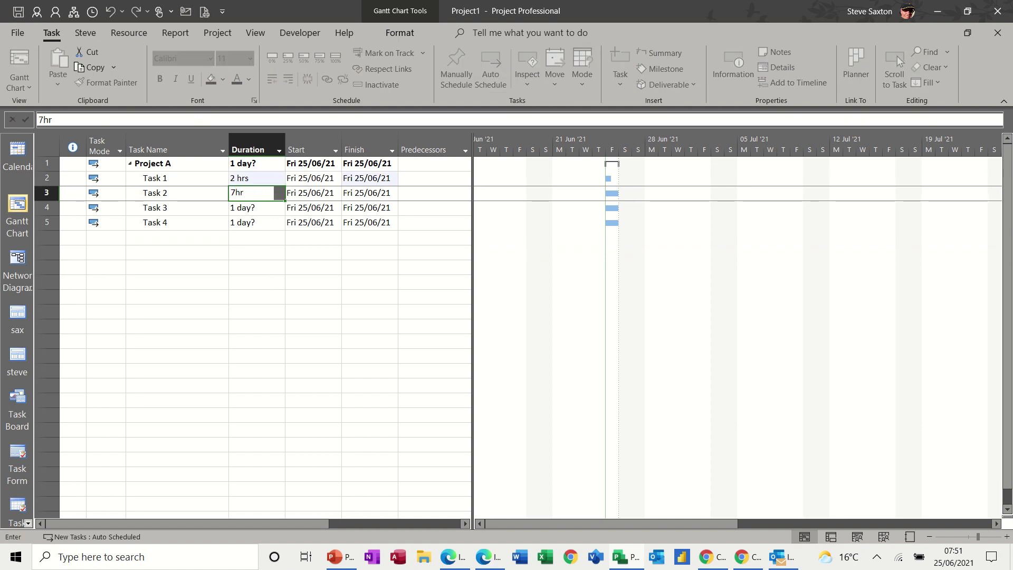
pyautogui.click(254, 209)
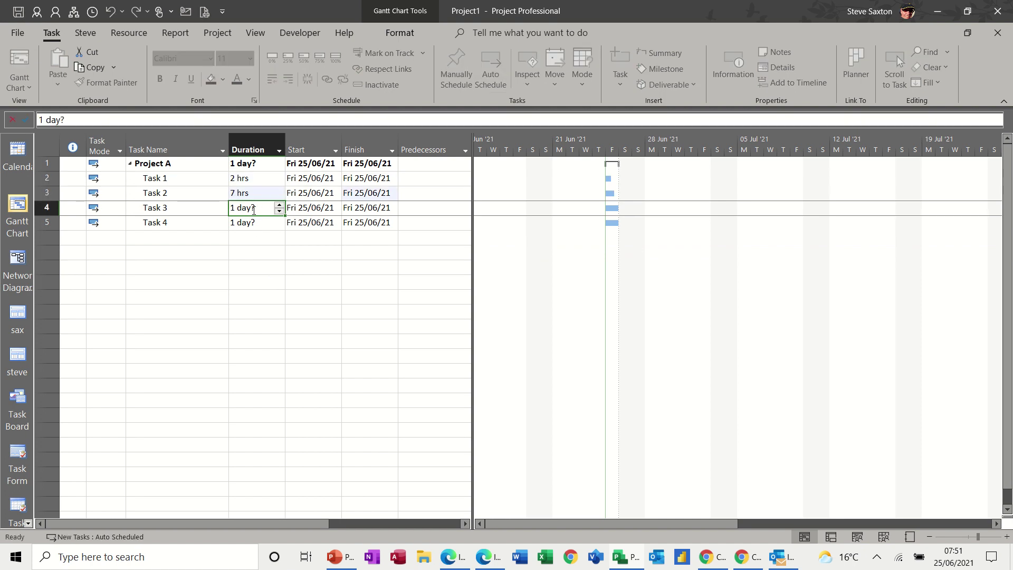
pyautogui.write('5h')
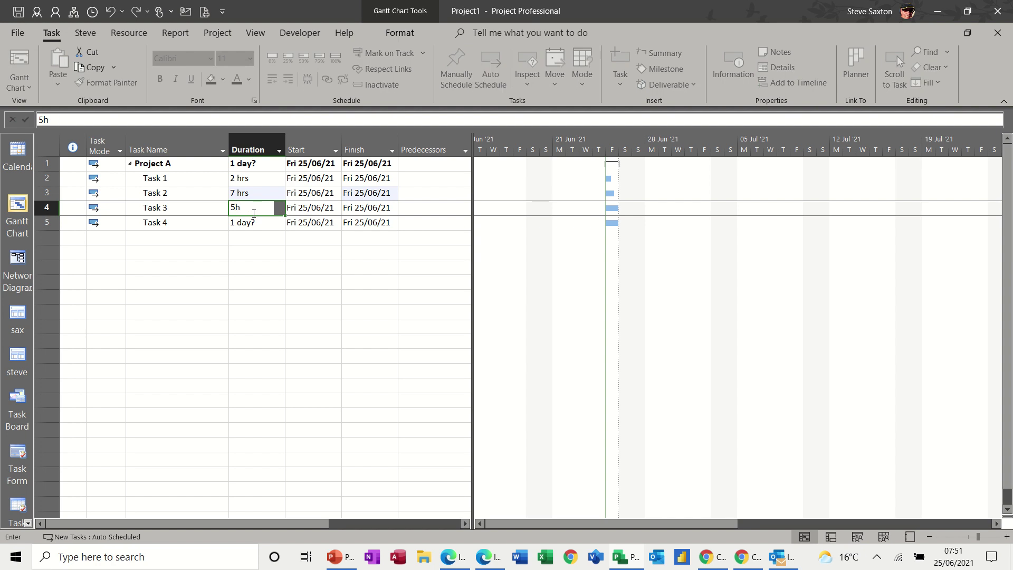
pyautogui.click(253, 224)
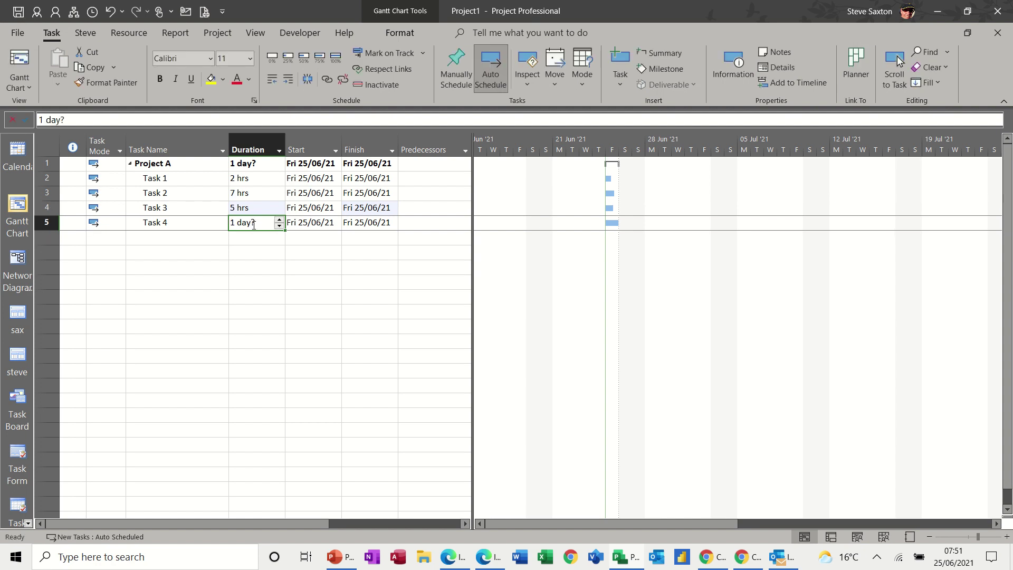
pyautogui.write('4h')
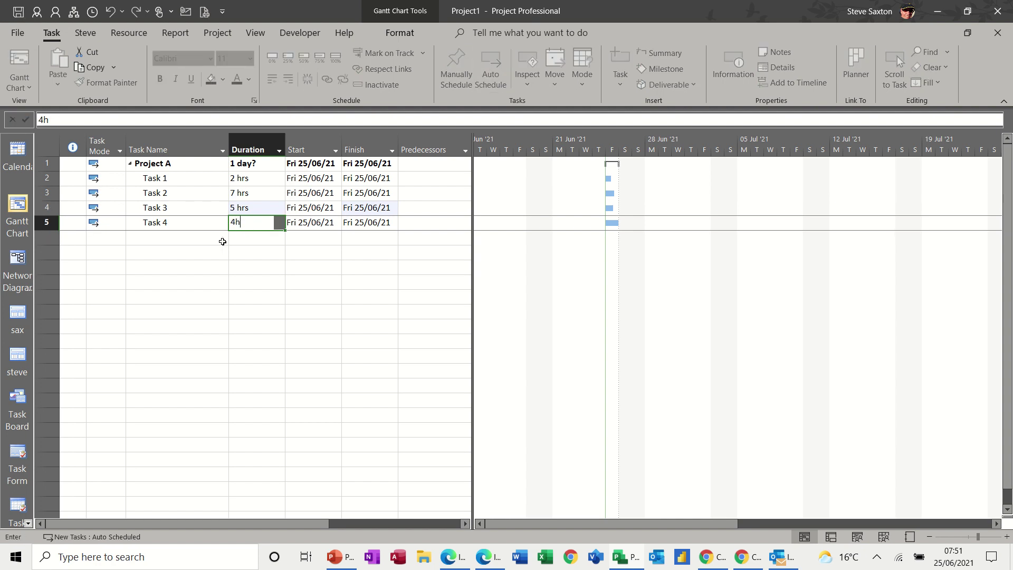
pyautogui.click(223, 241)
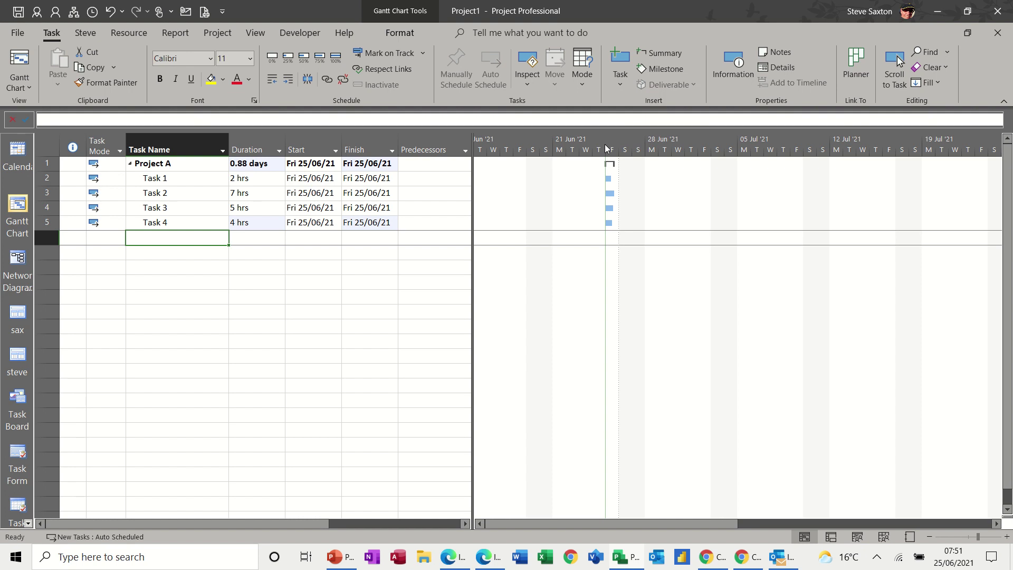
# Set the Gantt timescale to one middle tier in Hours, then select Task 4.
pyautogui.doubleClick(611, 138)
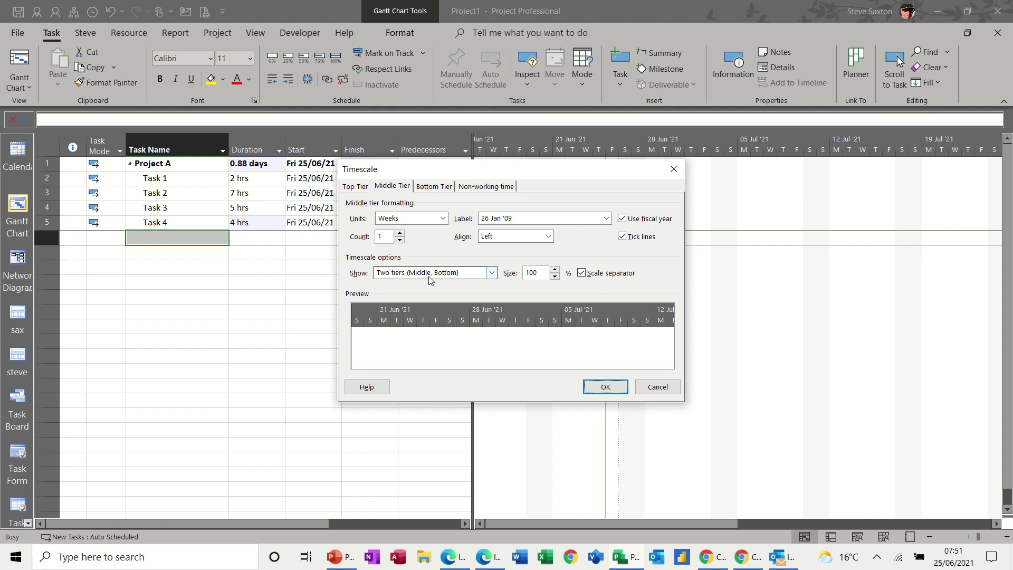
pyautogui.click(492, 273)
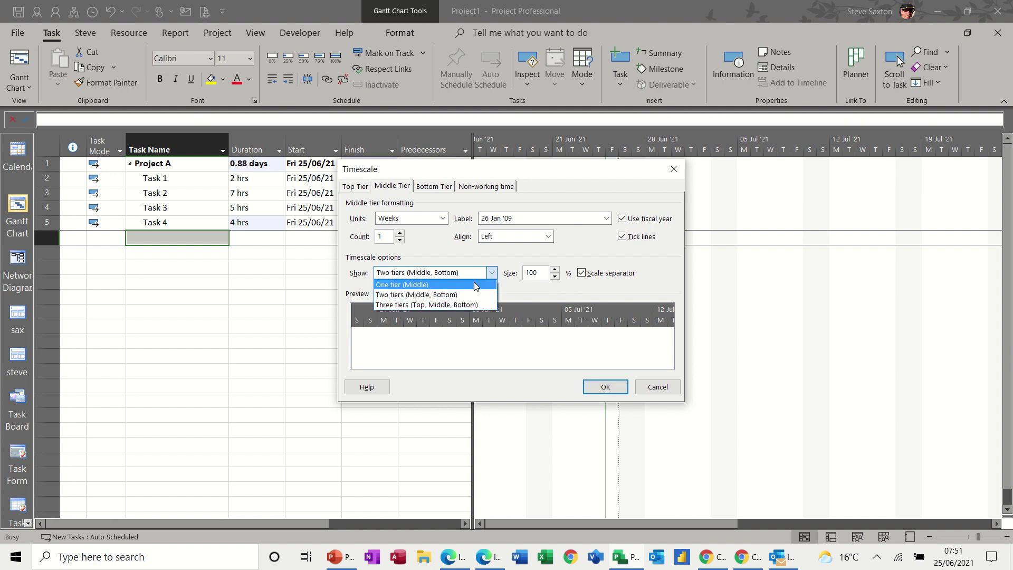
pyautogui.click(473, 285)
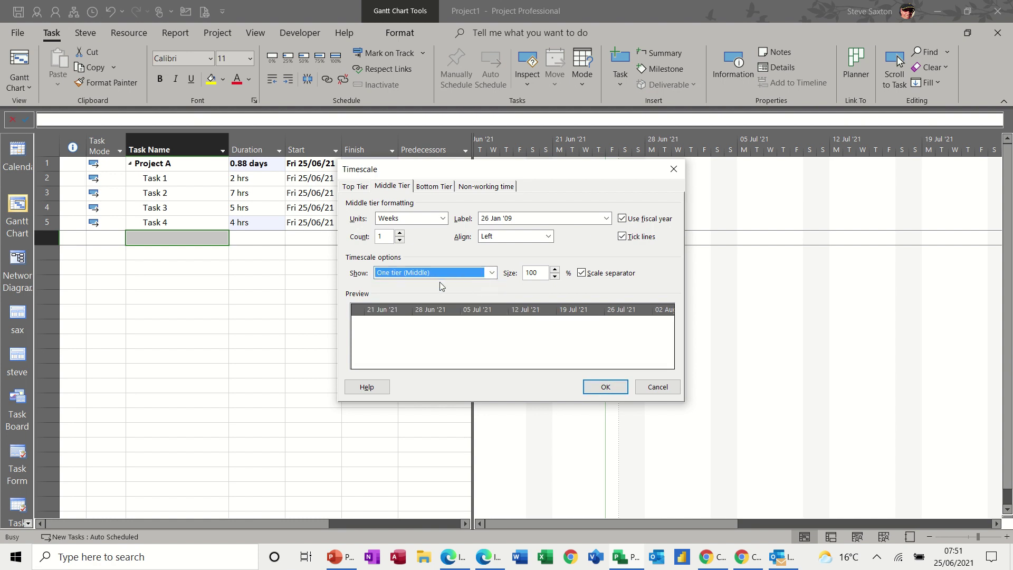
pyautogui.click(444, 221)
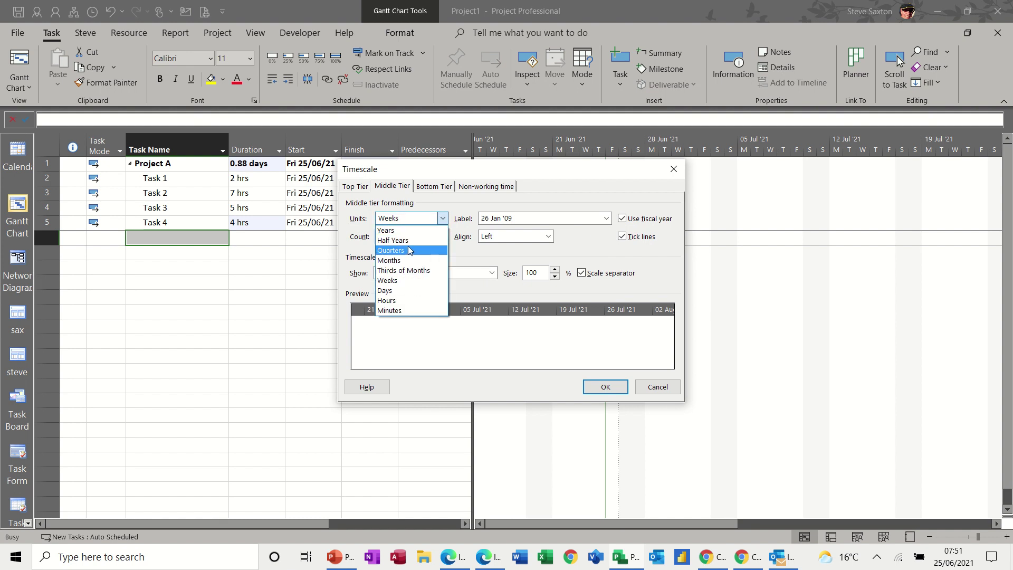
pyautogui.click(397, 300)
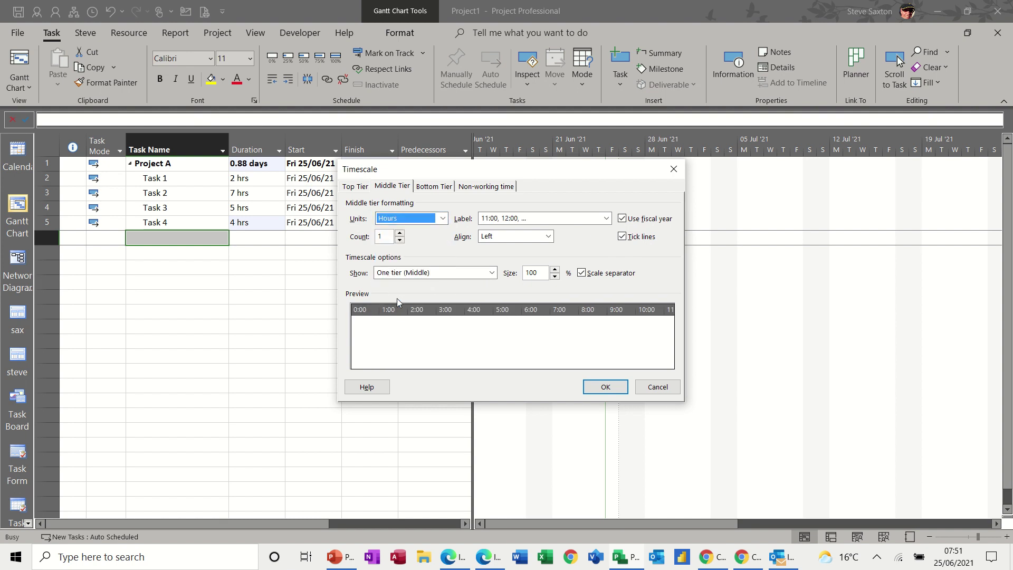
pyautogui.click(602, 388)
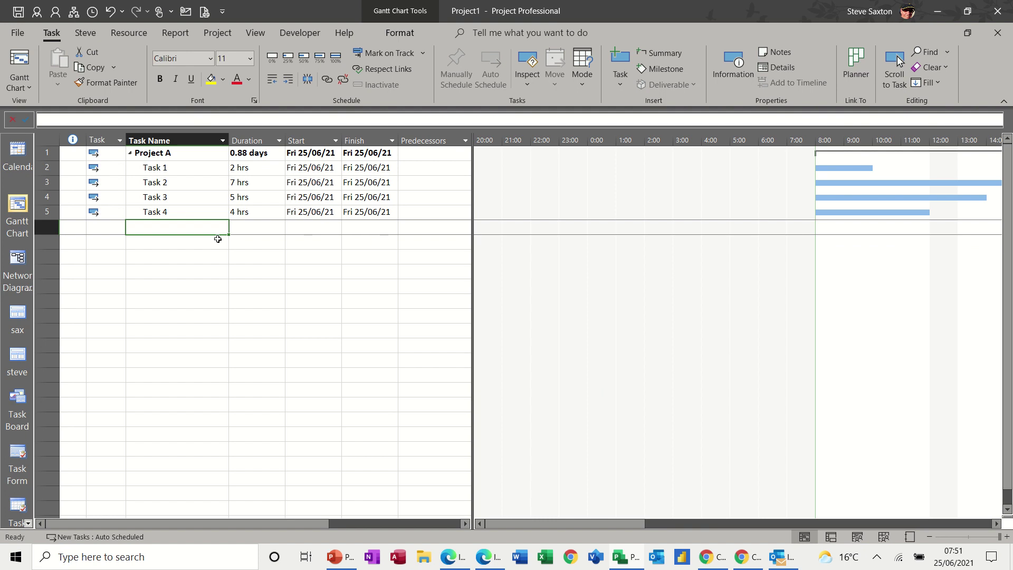
pyautogui.click(181, 214)
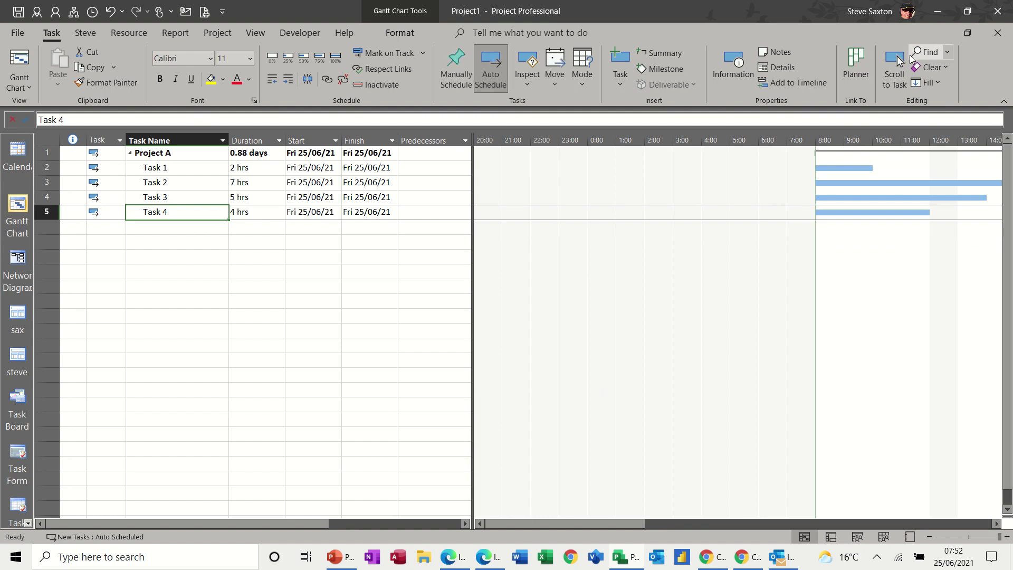
# Bring the task bars into view and draw non-working time in front of them.
pyautogui.click(897, 61)
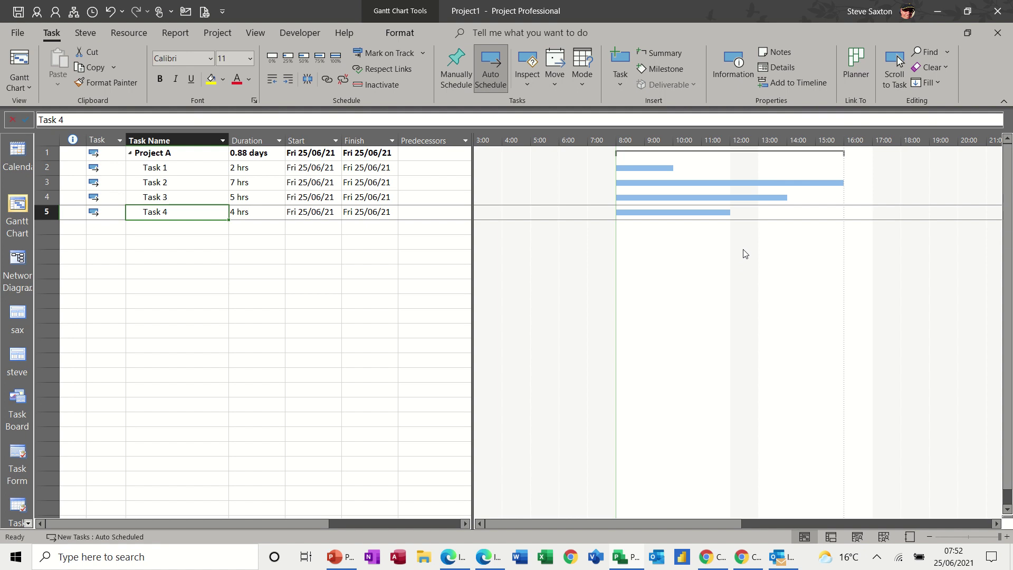
pyautogui.doubleClick(745, 254)
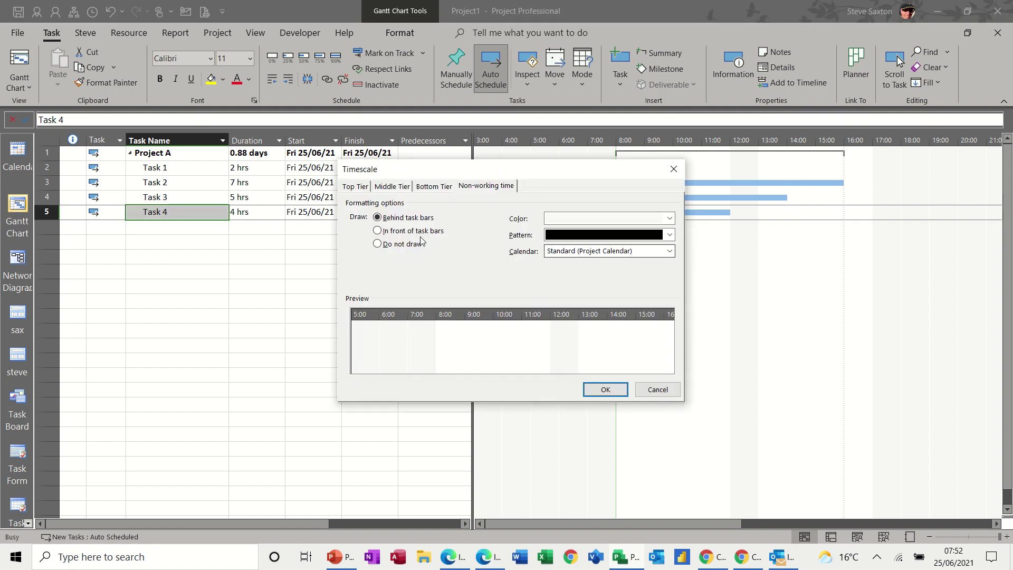
pyautogui.click(406, 230)
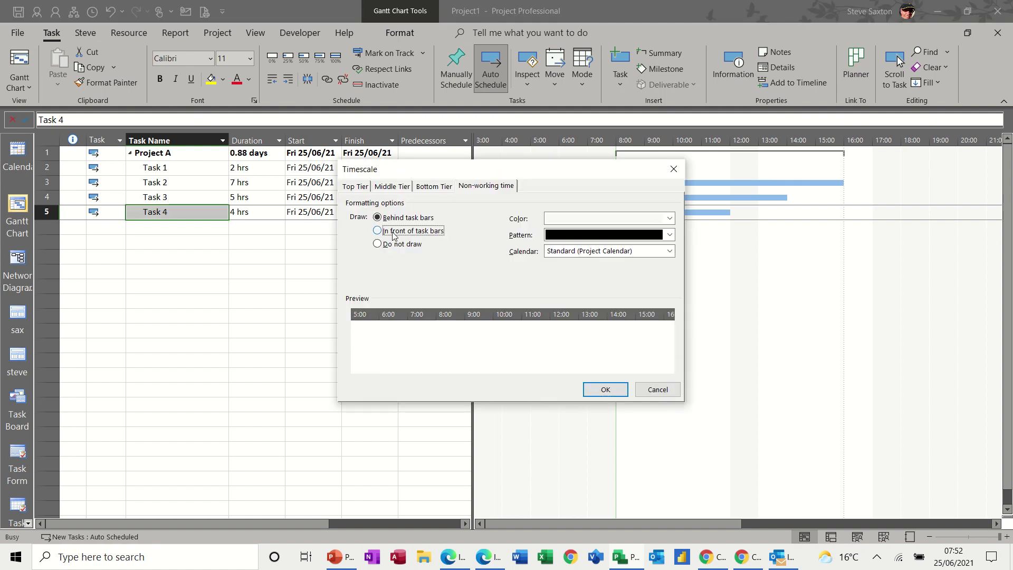
pyautogui.click(599, 390)
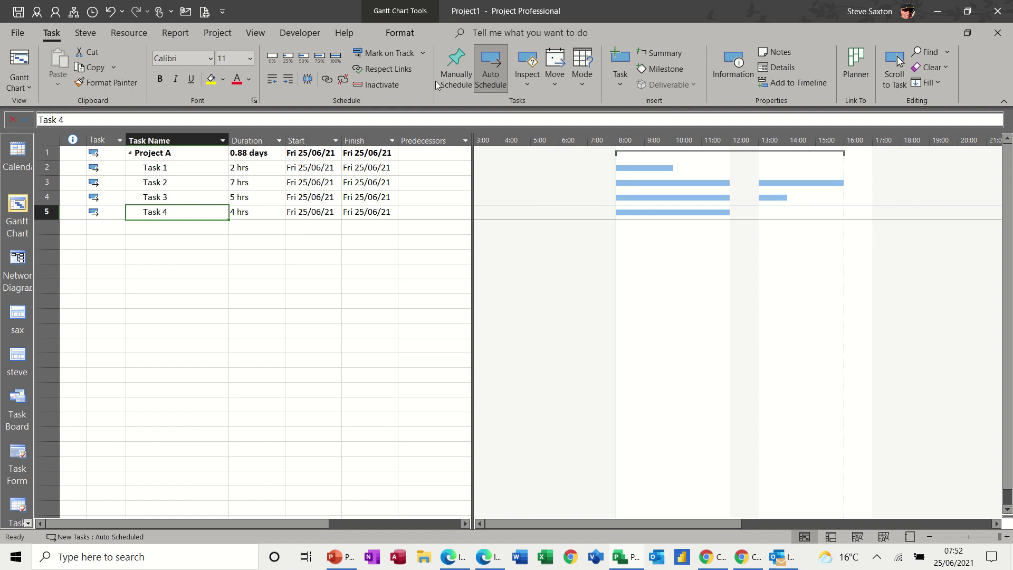
# Change the task bars' right-side text from Resource Names to Duration.
pyautogui.doubleClick(809, 267)
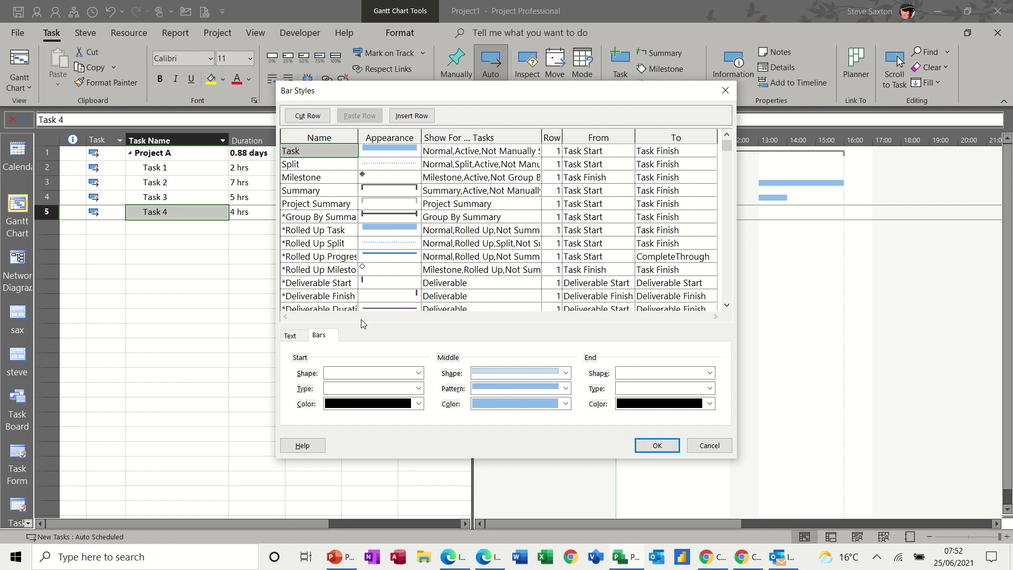
pyautogui.click(299, 336)
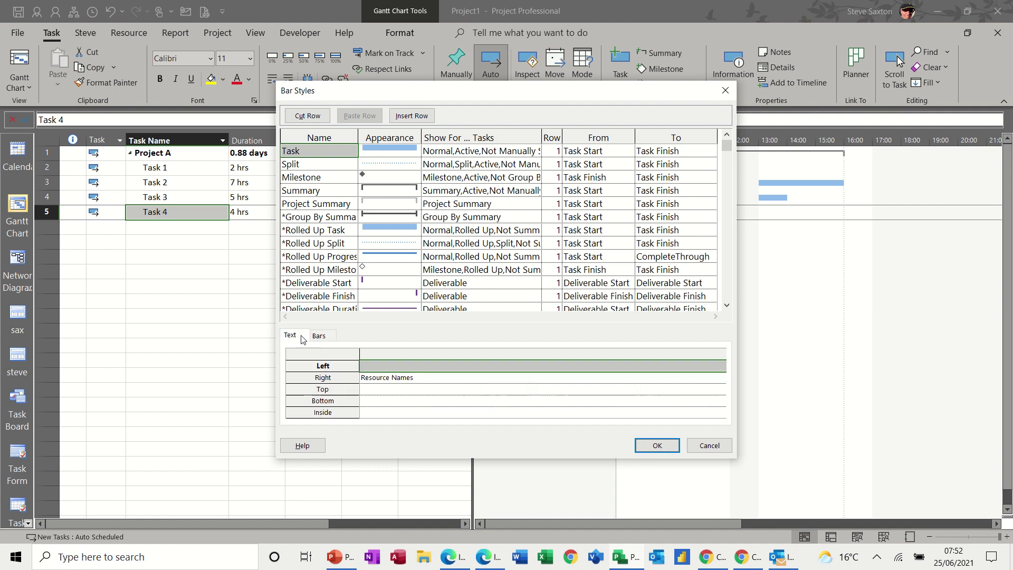
pyautogui.click(376, 378)
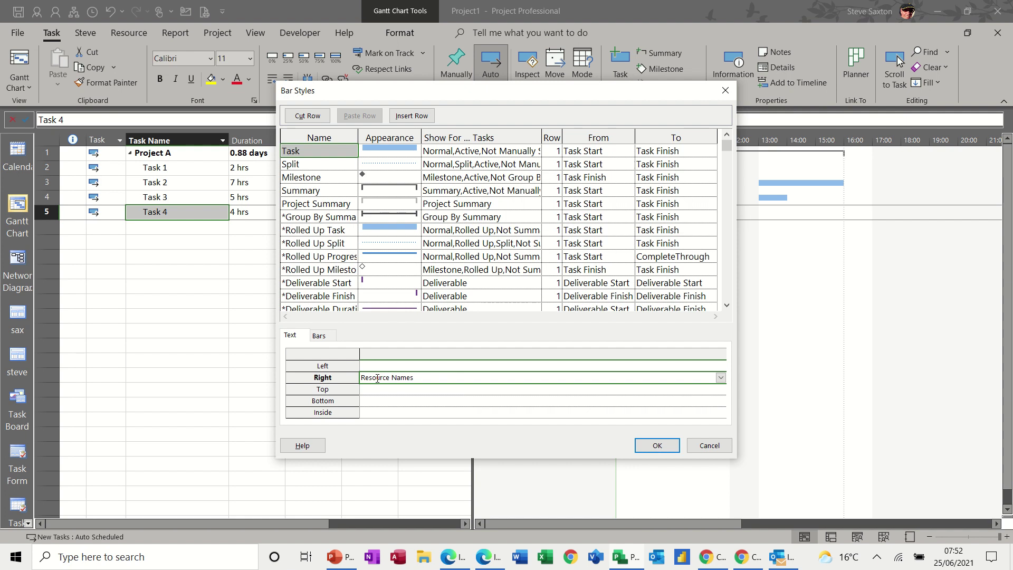
pyautogui.write('Duration')
pyautogui.click(640, 448)
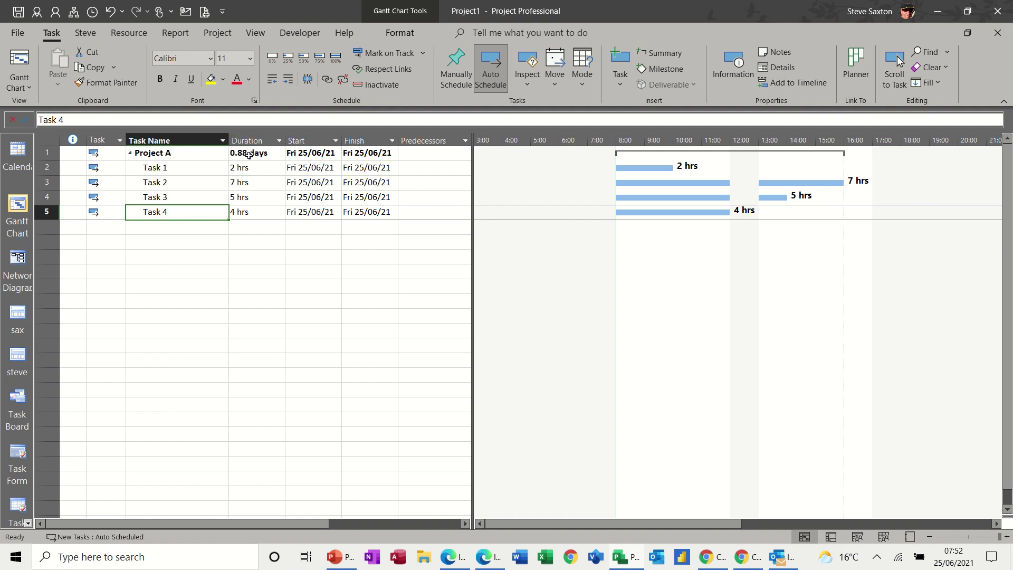
# Set 'Duration is entered in' to Hours in the Schedule options.
pyautogui.click(28, 35)
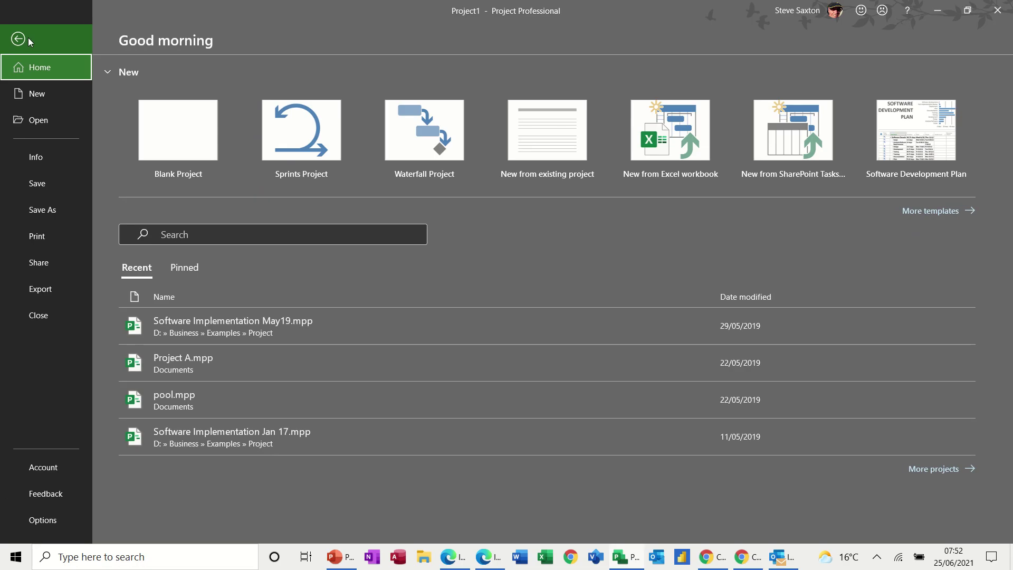
pyautogui.click(44, 520)
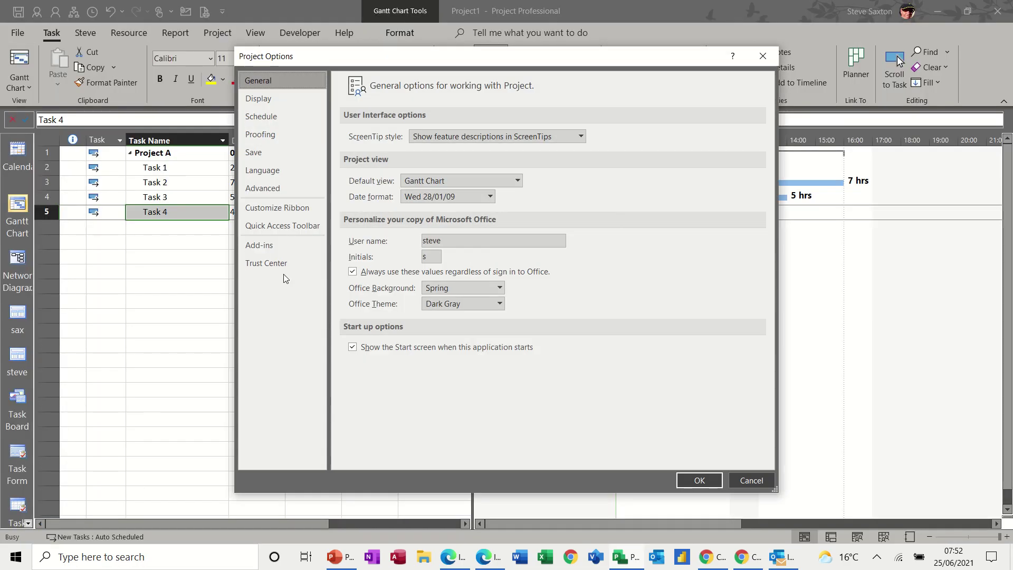
pyautogui.click(281, 122)
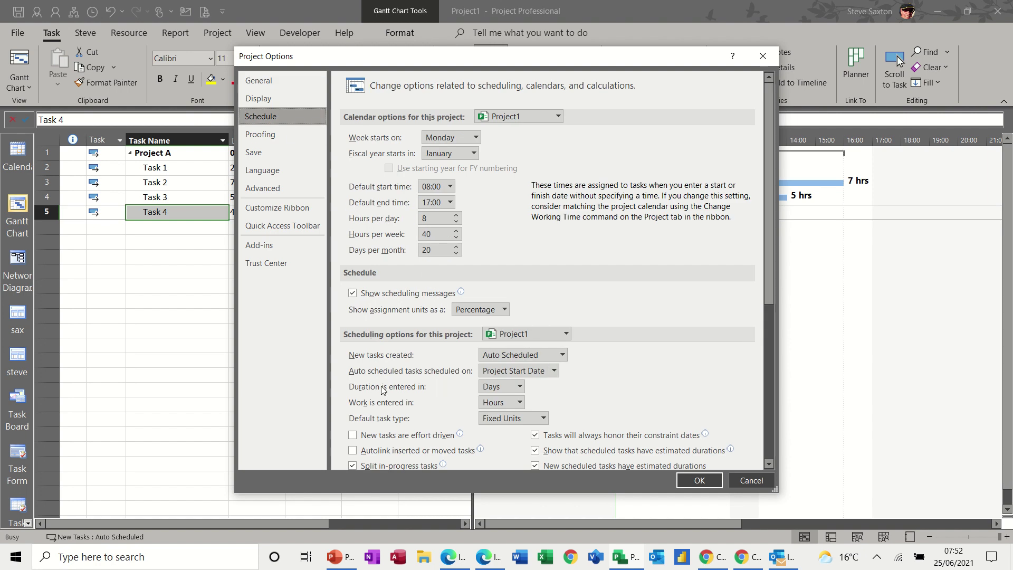
pyautogui.click(519, 390)
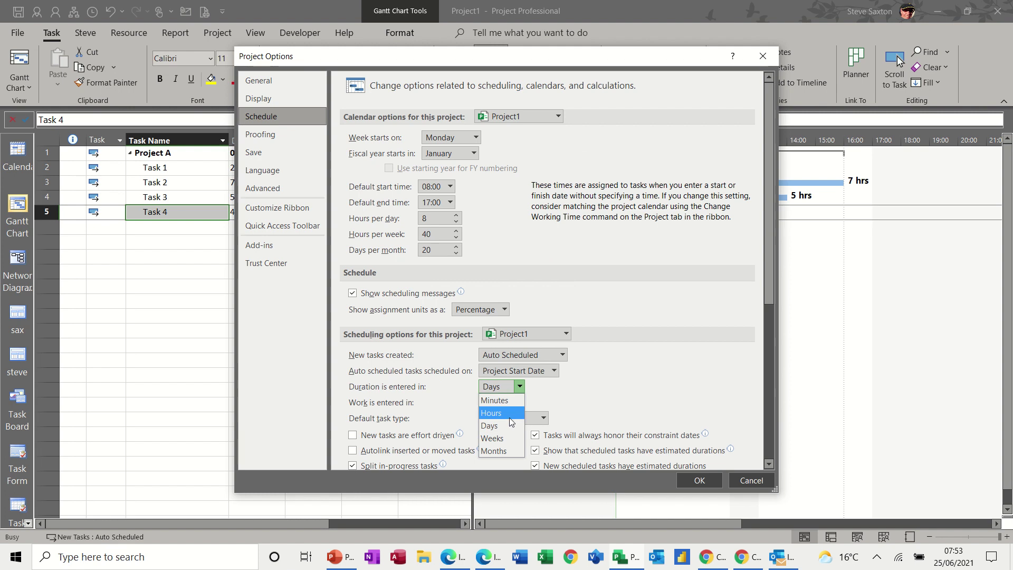
pyautogui.click(509, 413)
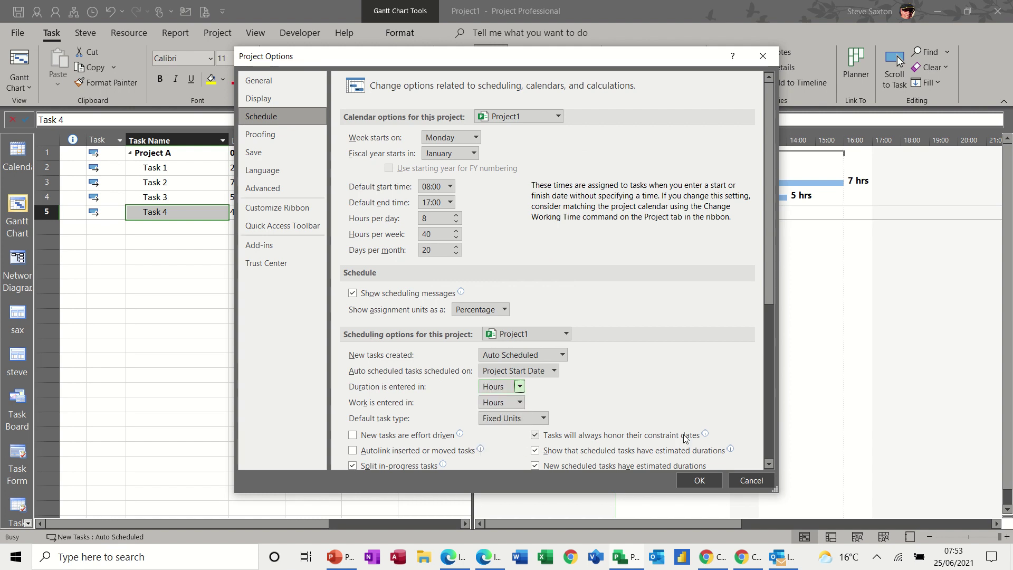
pyautogui.click(695, 478)
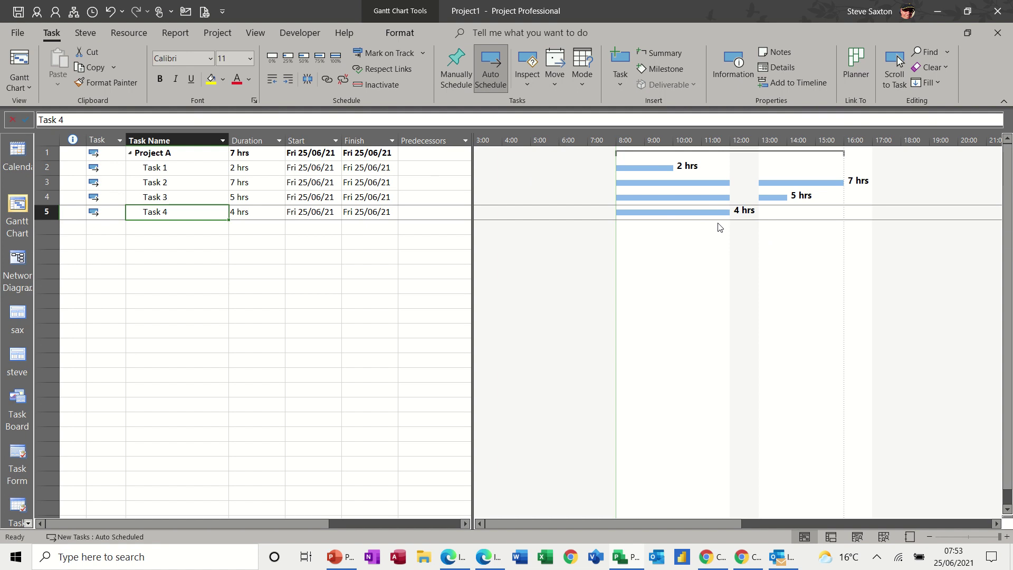
# Add one new work resource in the Resource Sheet, then return to the Gantt Chart.
pyautogui.click(882, 537)
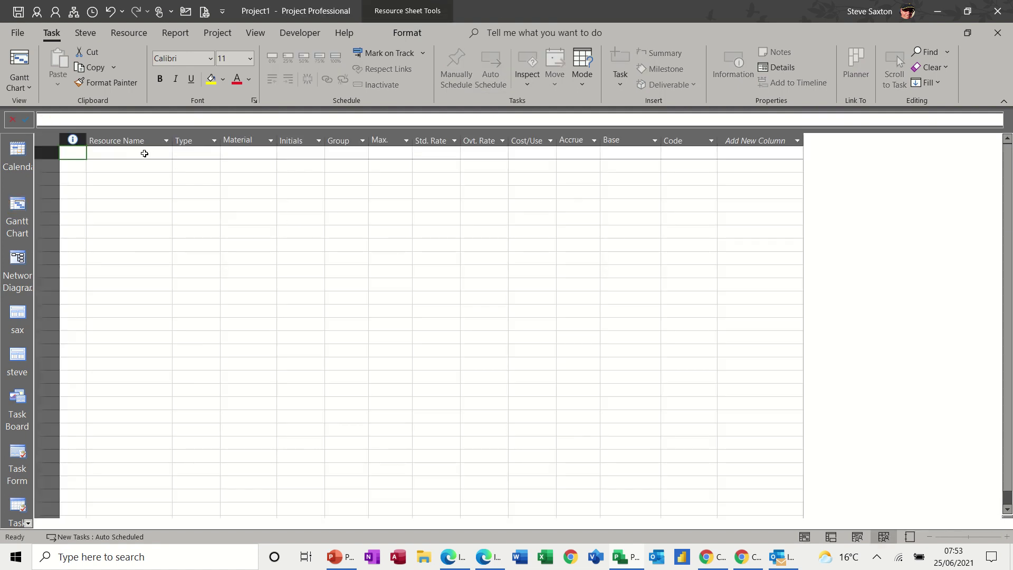
pyautogui.click(144, 154)
pyautogui.write('Bob')
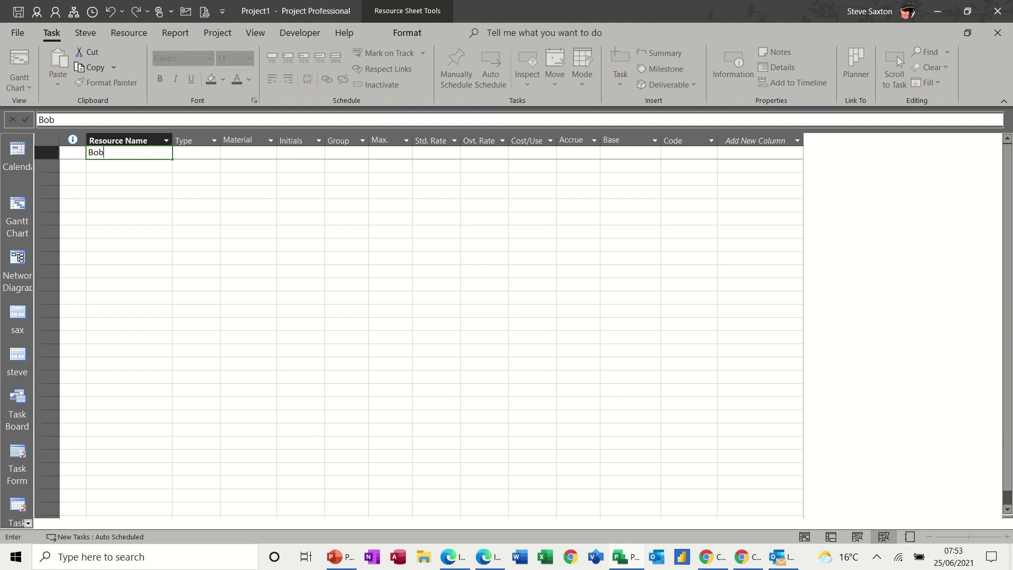
pyautogui.press('Return')
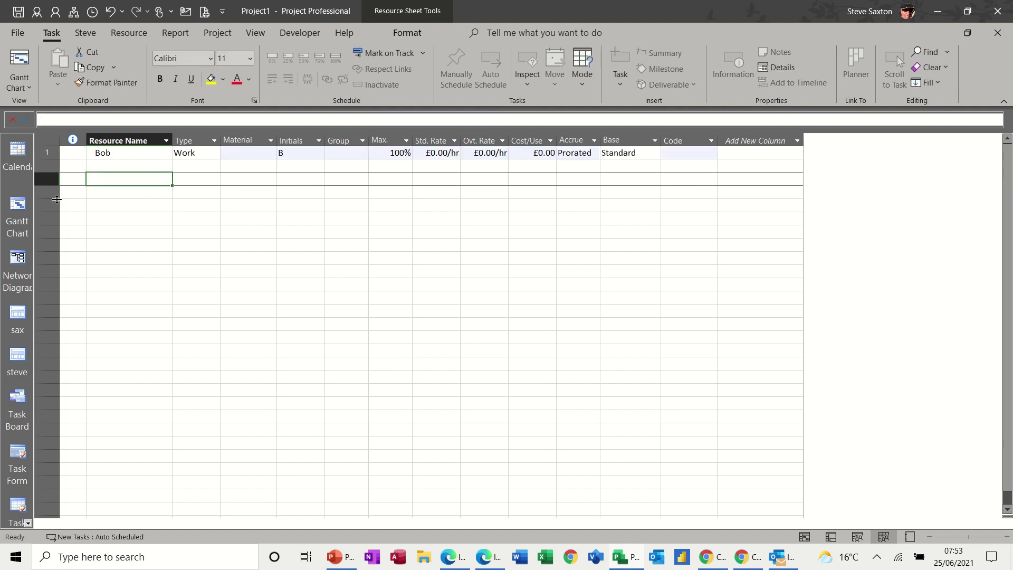
pyautogui.click(31, 210)
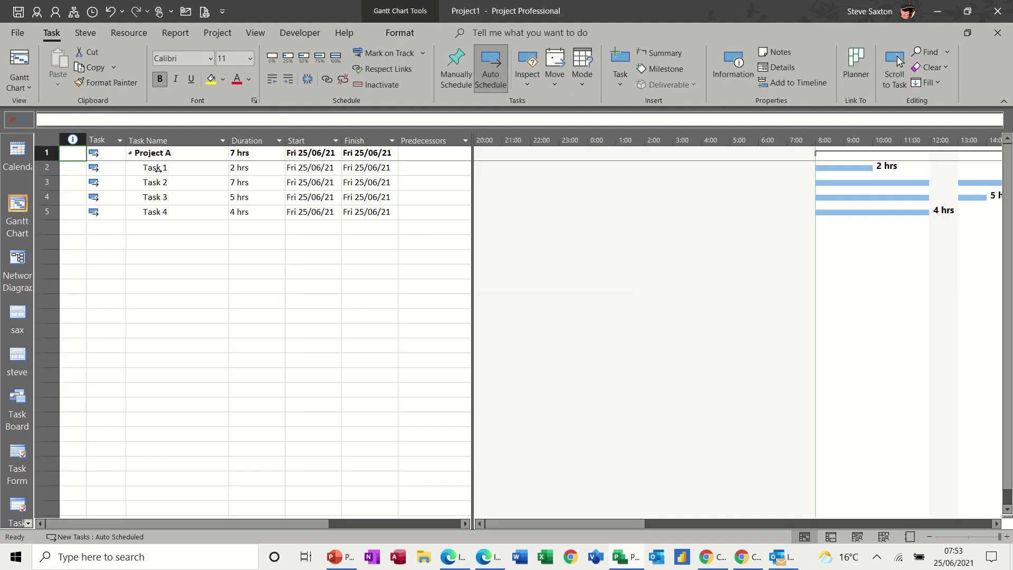
# Assign the new resource to Task 1 through Assign Resources.
pyautogui.click(158, 167)
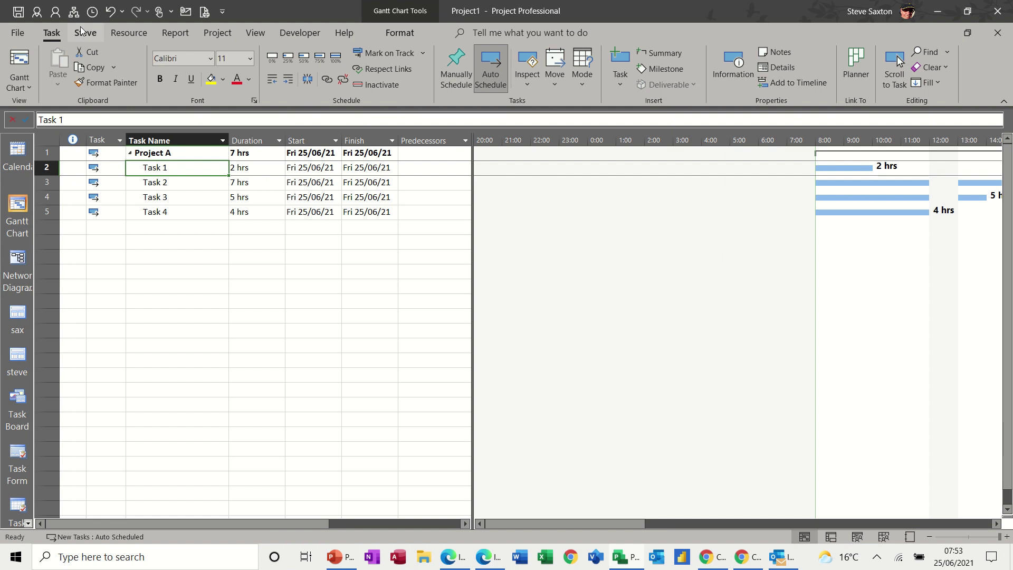
pyautogui.click(131, 33)
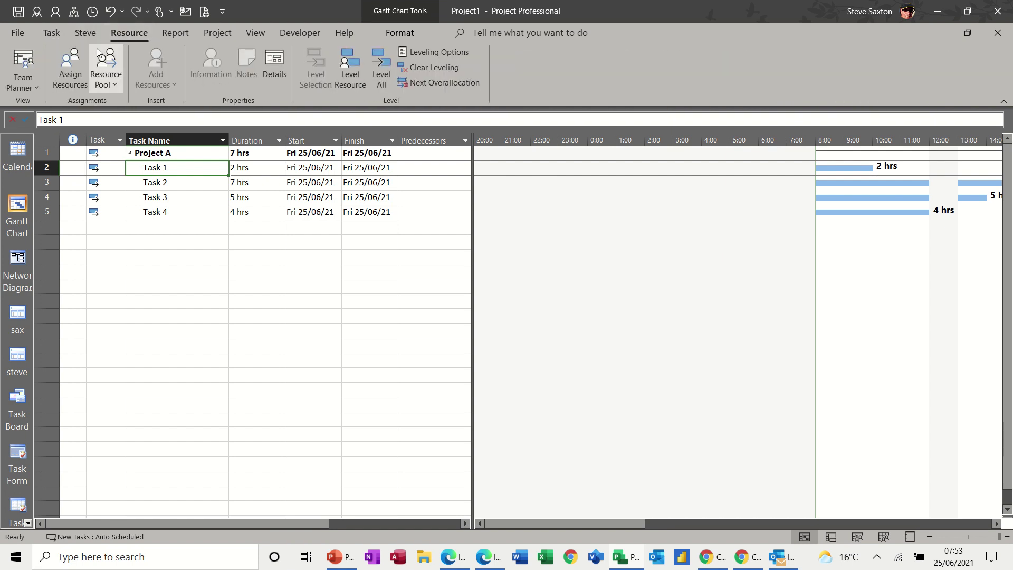
pyautogui.click(81, 64)
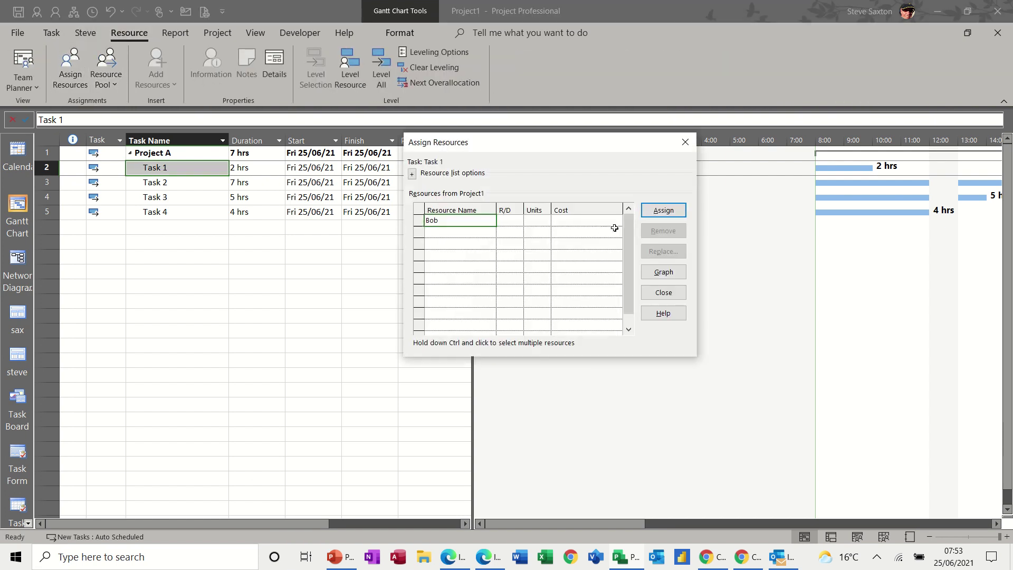
pyautogui.click(653, 213)
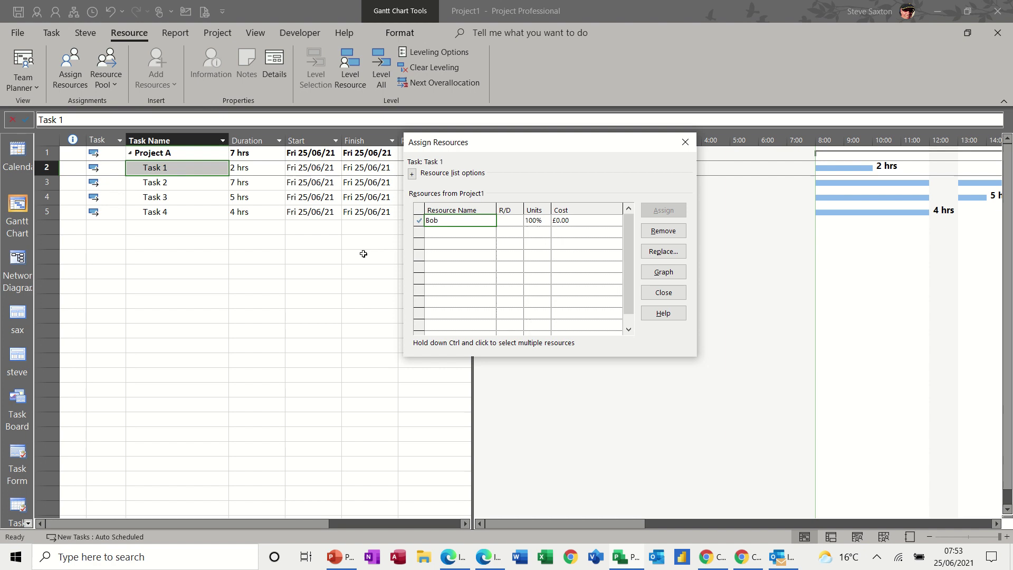
pyautogui.click(685, 143)
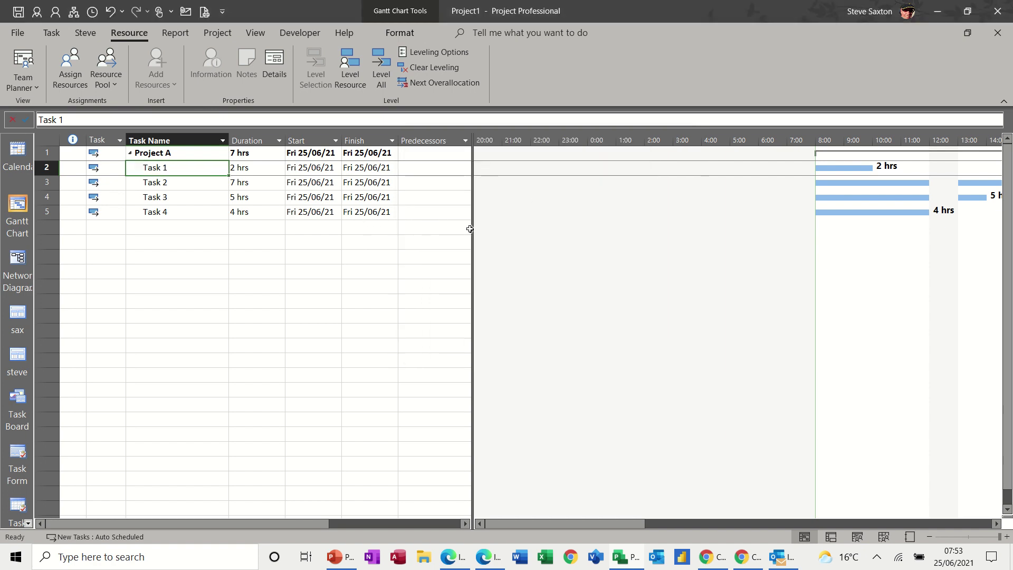
# Reveal the Resource Names column and assign the same resource to Task 2.
pyautogui.moveTo(471, 229); pyautogui.dragTo(629, 236)
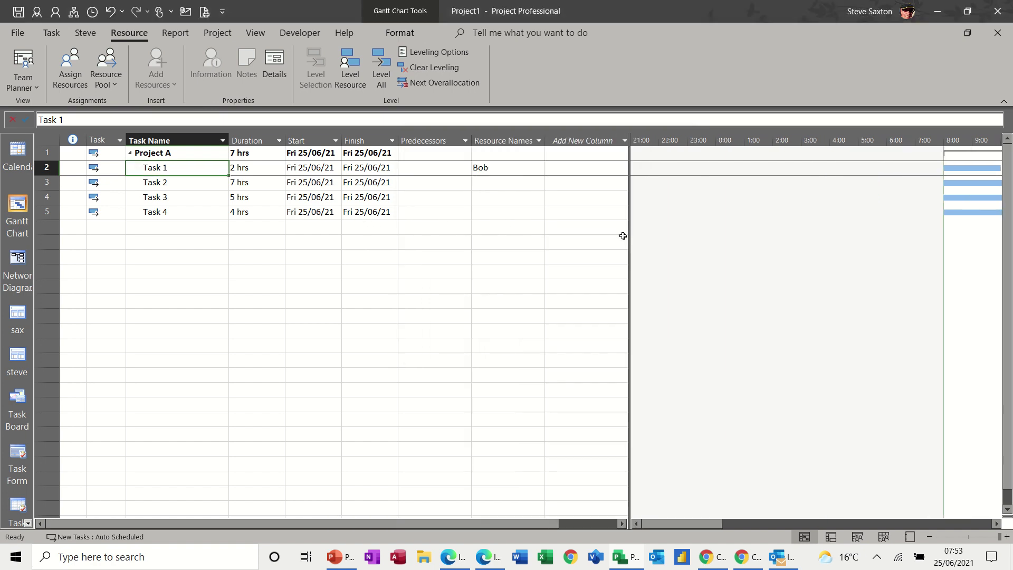
pyautogui.click(490, 185)
pyautogui.click(539, 185)
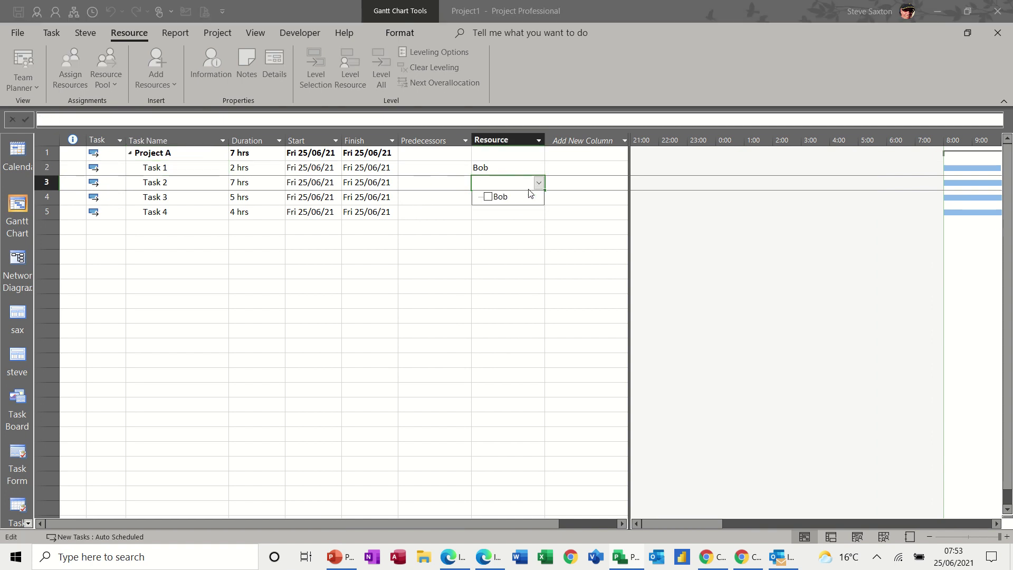
pyautogui.click(454, 210)
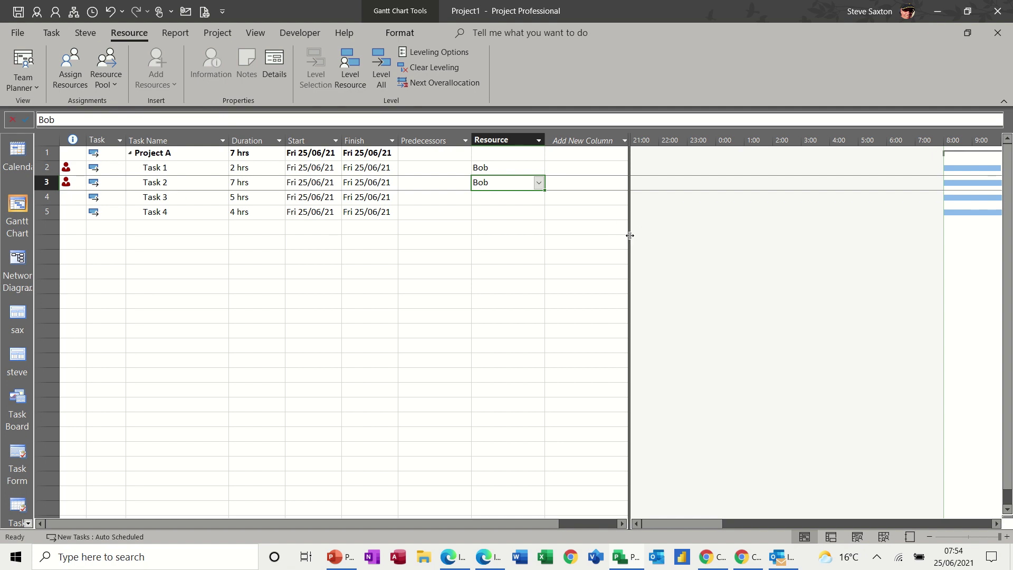
# Narrow the task table and switch to the Task Usage view.
pyautogui.moveTo(630, 235); pyautogui.dragTo(423, 234)
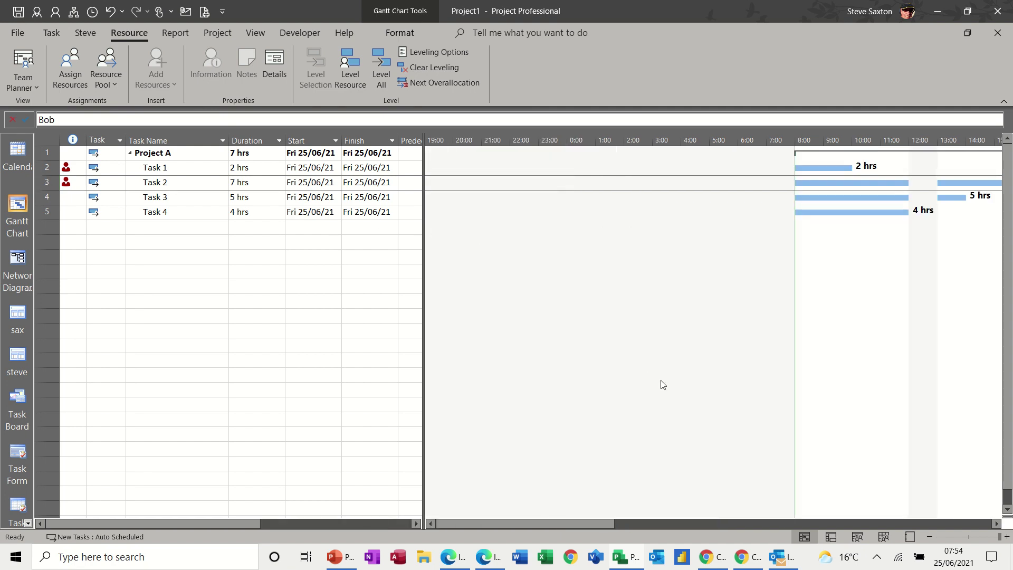
pyautogui.click(831, 538)
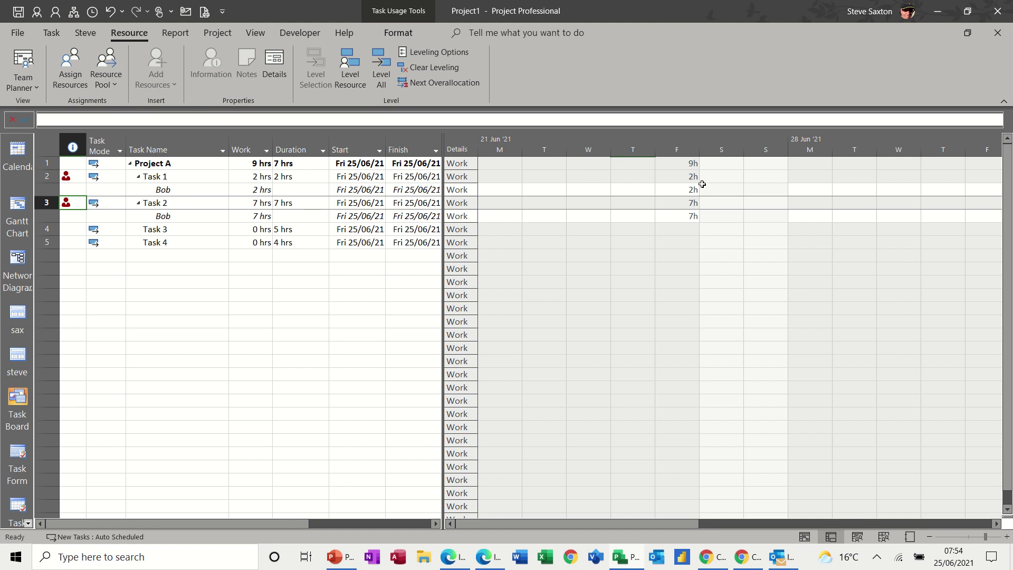
# Set the Task Usage timescale to a single middle tier in Hours.
pyautogui.doubleClick(641, 146)
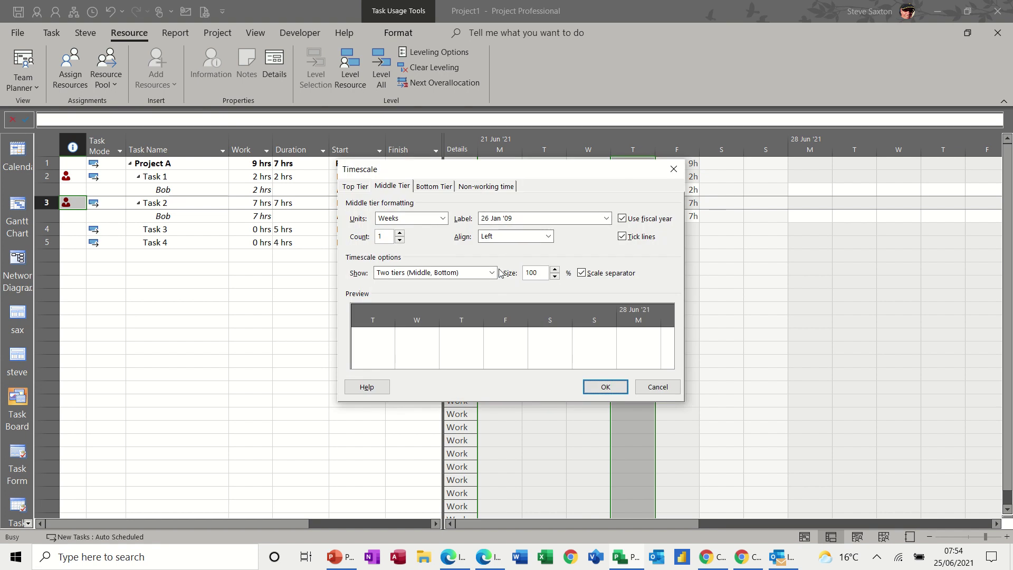
pyautogui.click(495, 273)
pyautogui.click(485, 286)
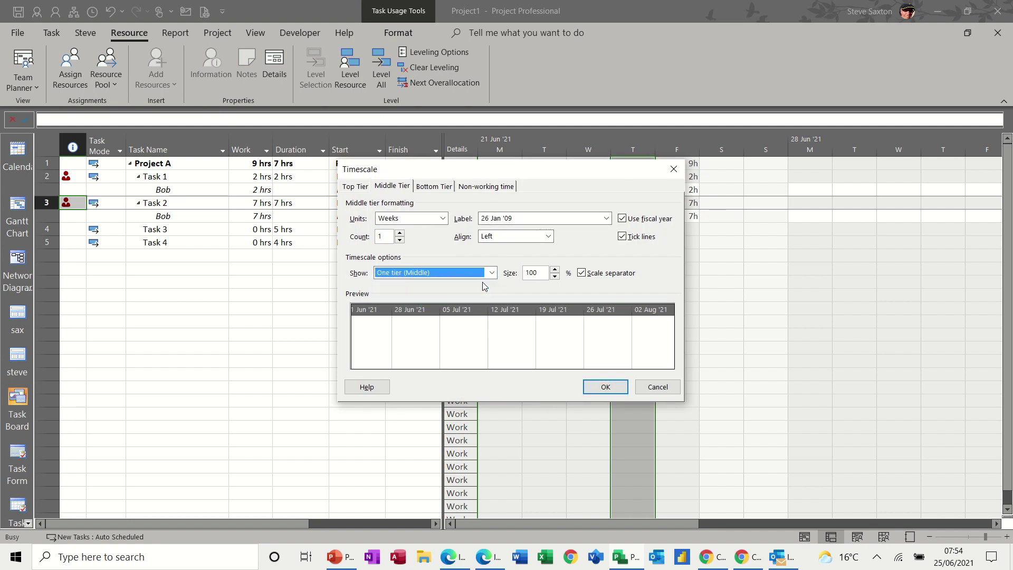
pyautogui.click(446, 222)
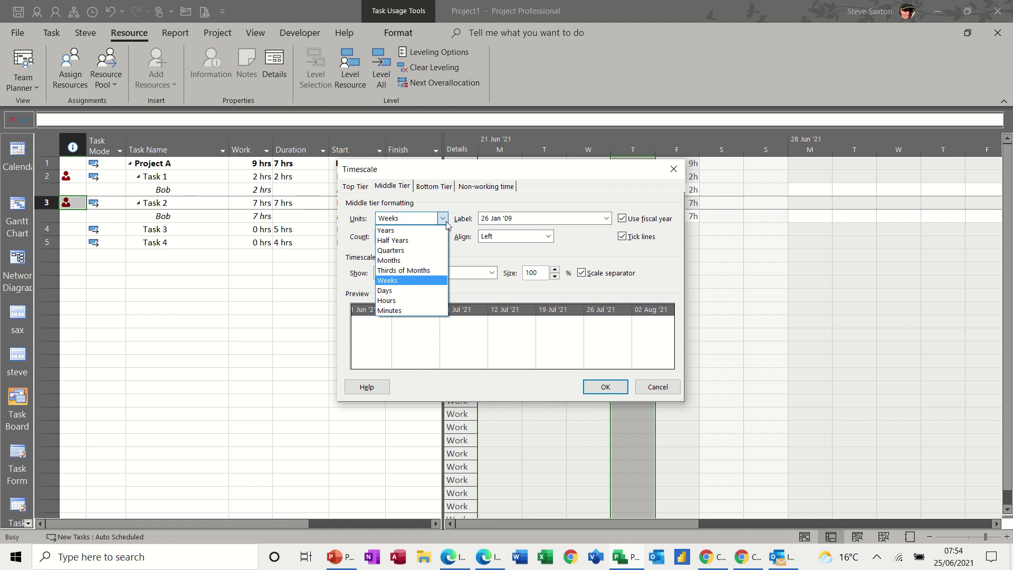
pyautogui.click(409, 300)
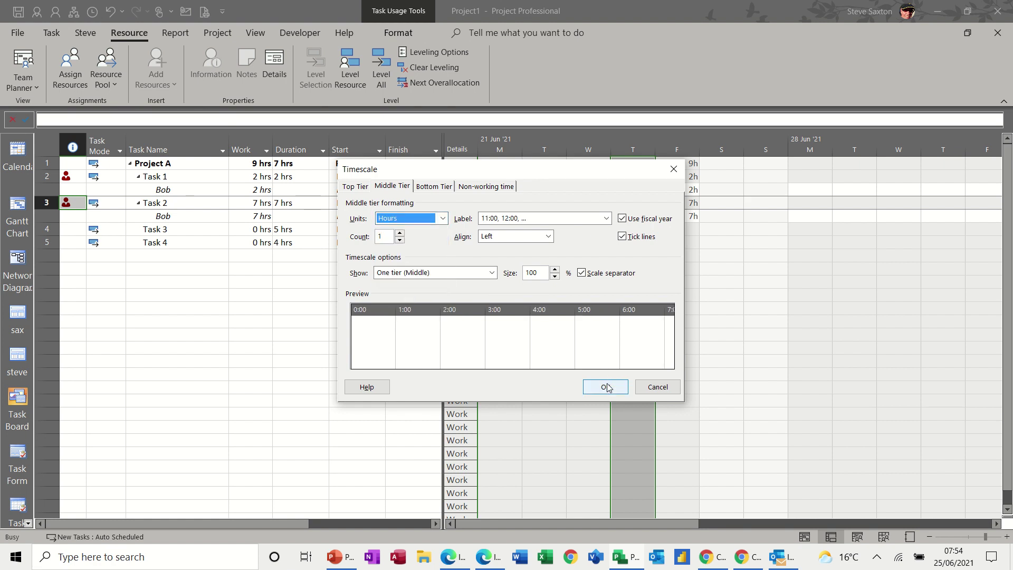
pyautogui.click(606, 387)
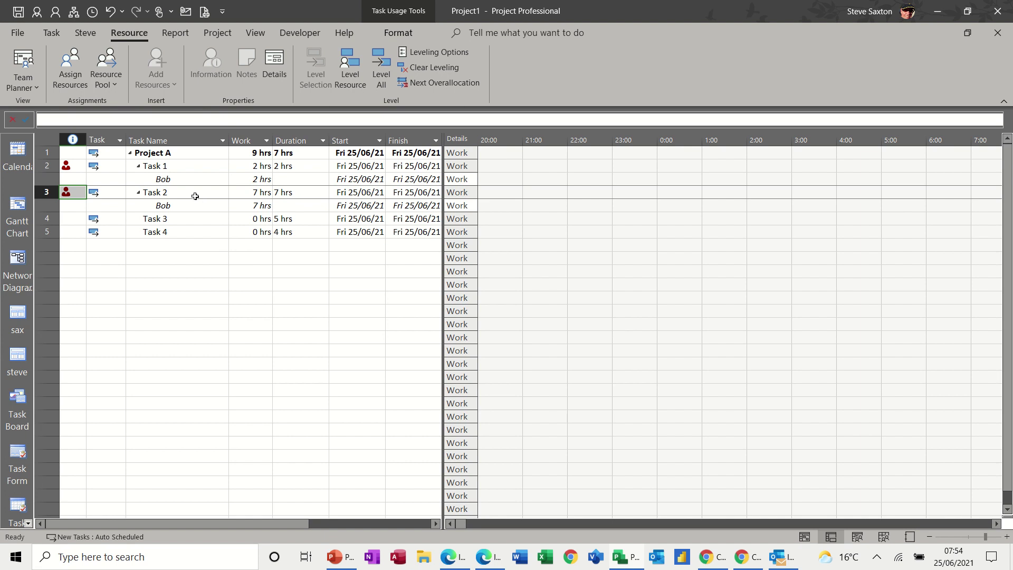
# Scroll the hourly grid to the resource's scheduled work on Task 1, one hour later.
pyautogui.click(187, 181)
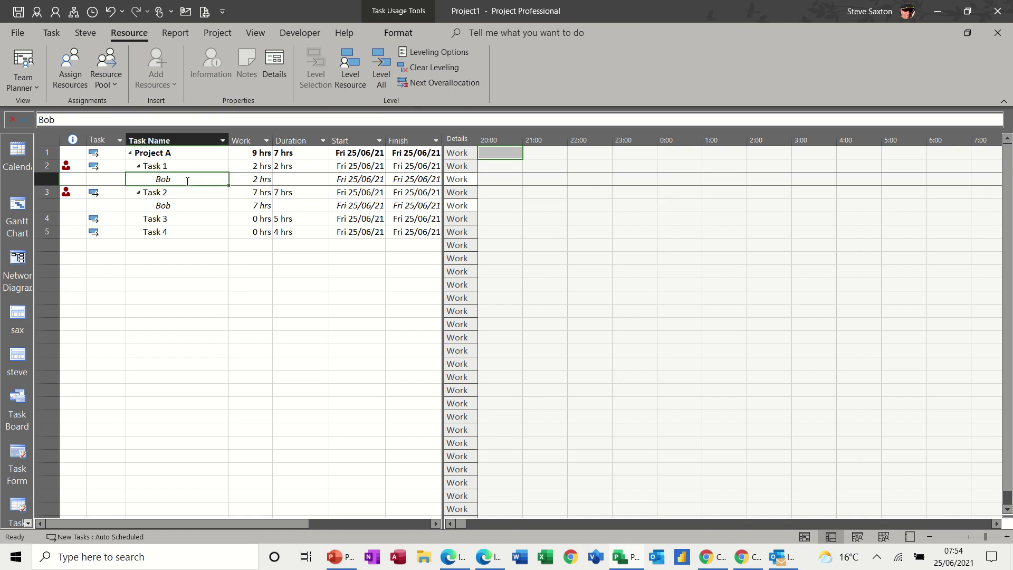
pyautogui.click(52, 33)
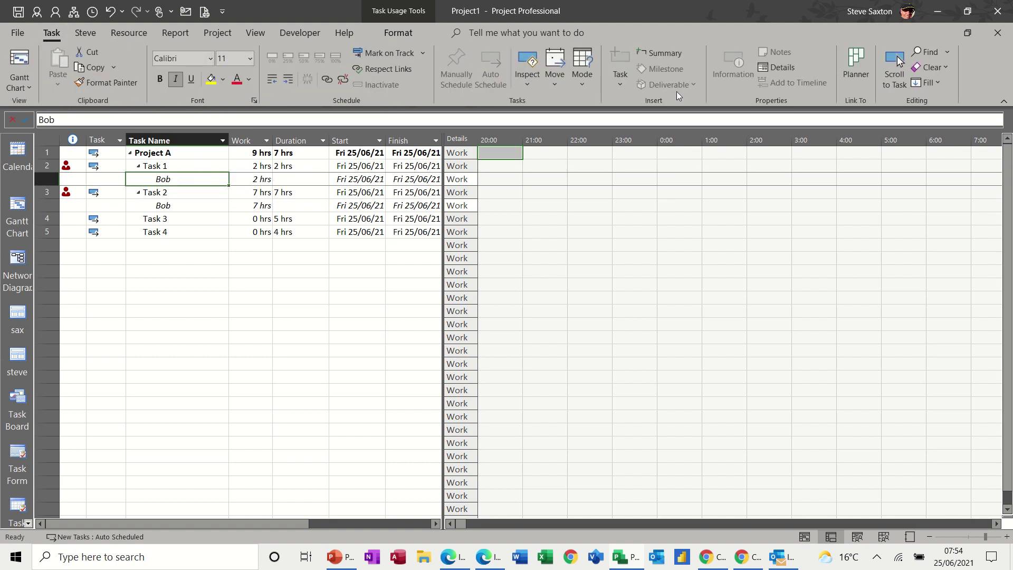
pyautogui.click(896, 62)
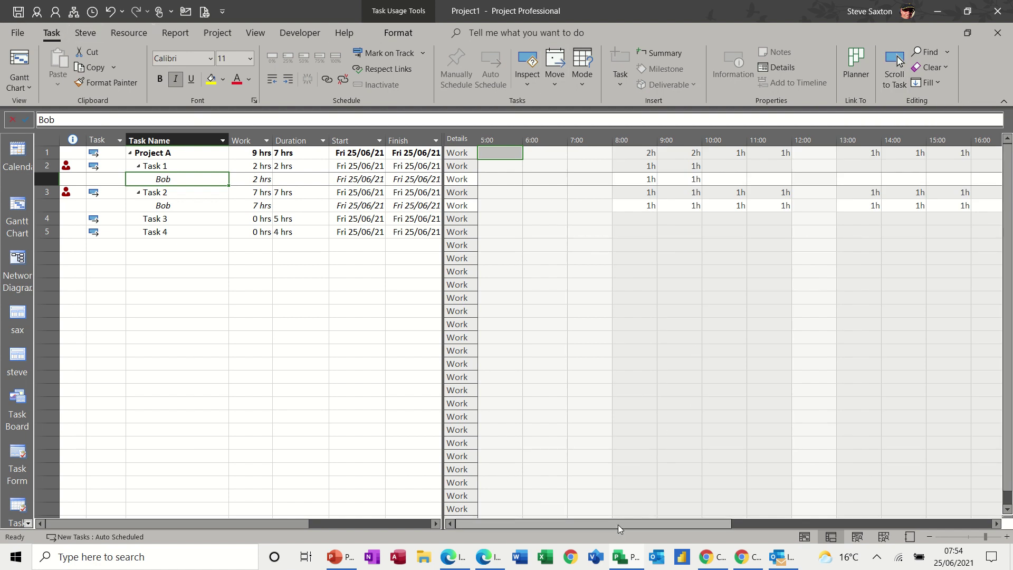
pyautogui.moveTo(626, 524); pyautogui.dragTo(665, 520)
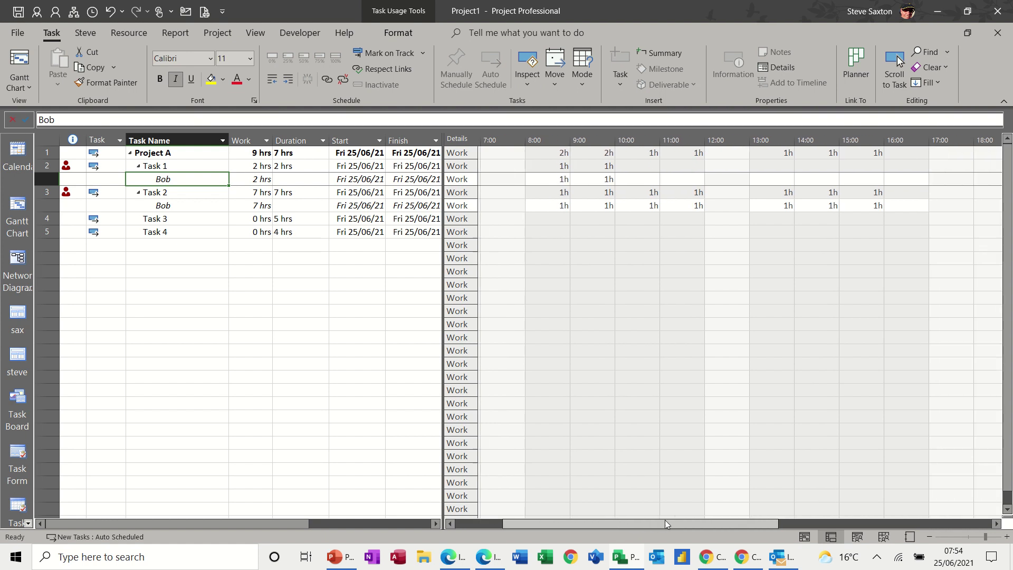
pyautogui.click(633, 336)
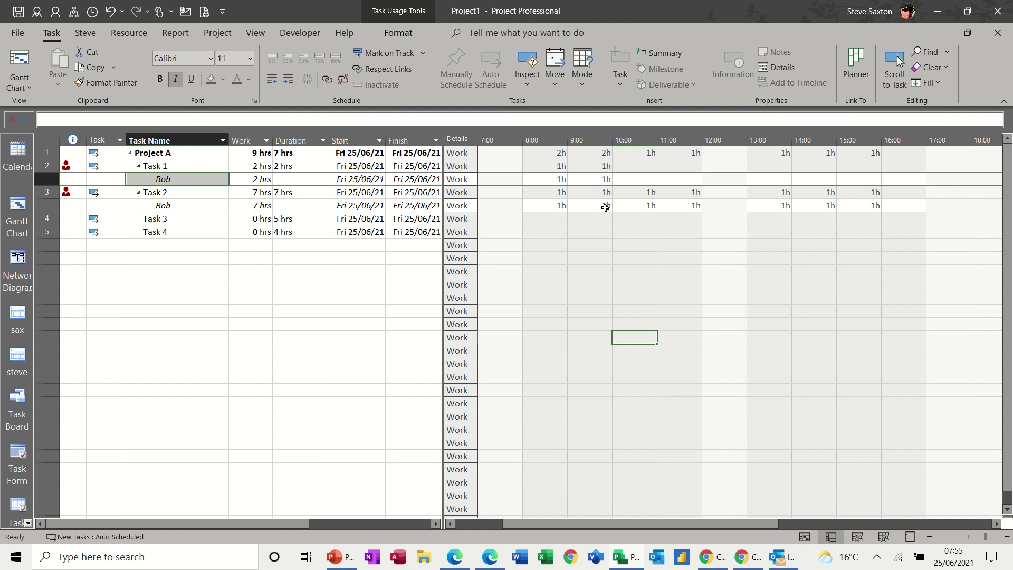
# Return to the Gantt Chart and add a Resource Usage details pane below it.
pyautogui.click(17, 214)
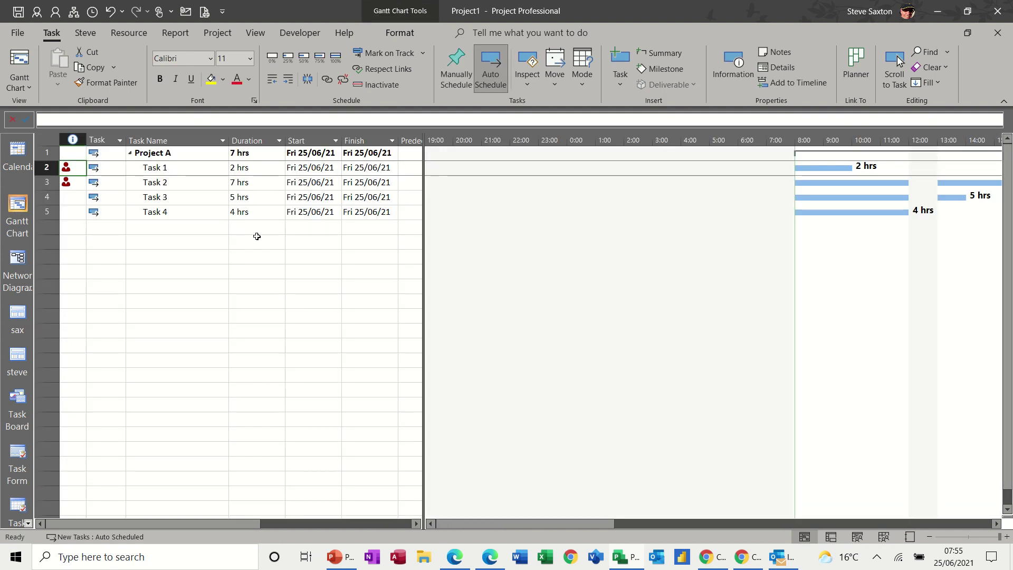
pyautogui.click(256, 238)
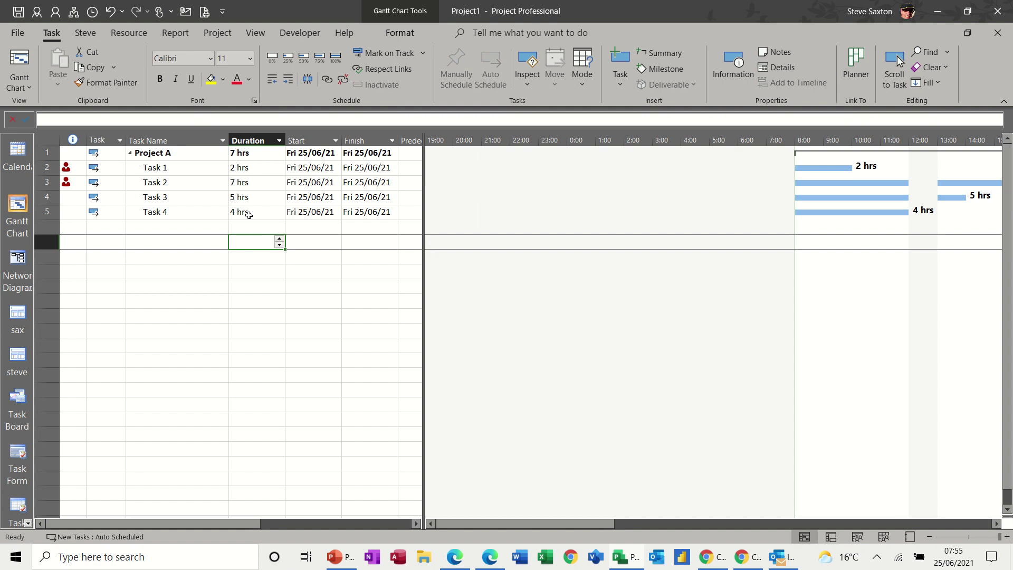
pyautogui.click(246, 37)
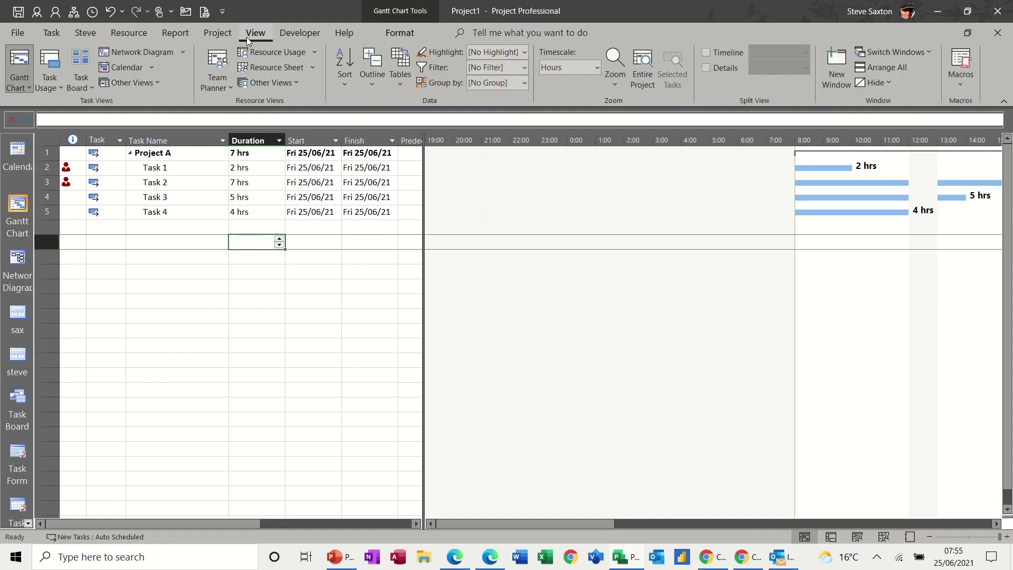
pyautogui.click(702, 71)
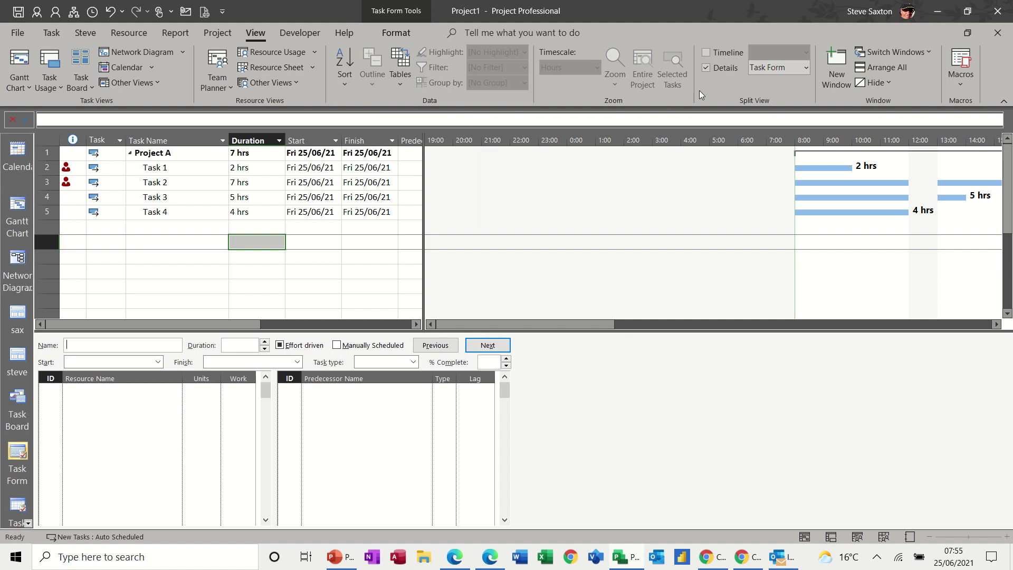
pyautogui.click(805, 69)
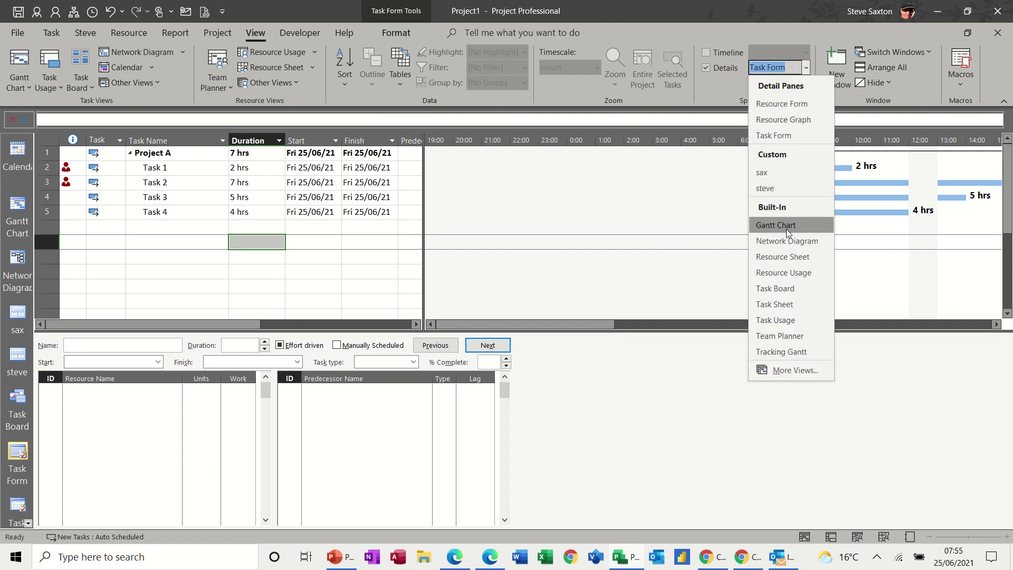
pyautogui.click(785, 272)
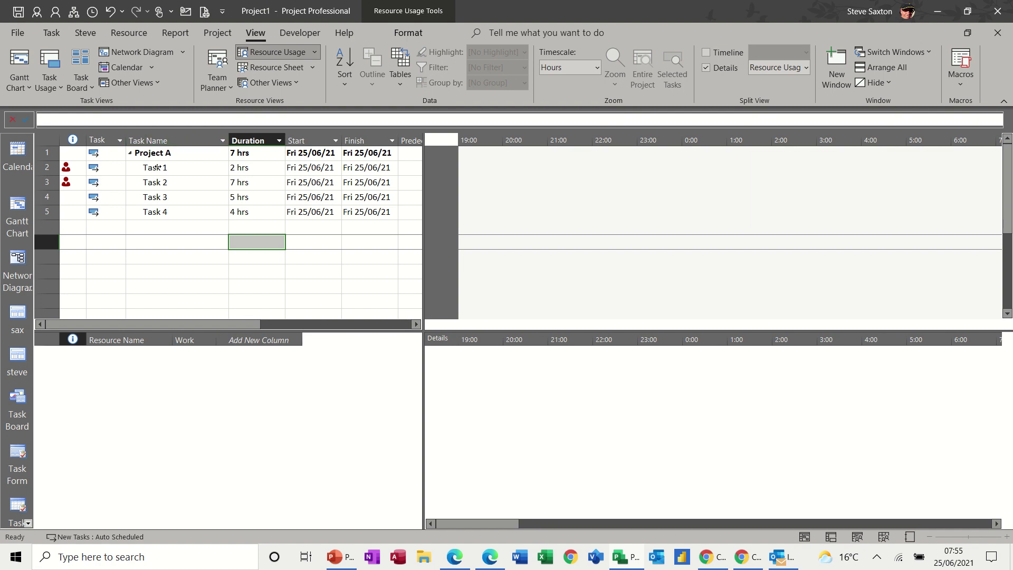
# Select Tasks 1–4 and scroll to them, showing Bob's 2h overallocated in red at 8:00 and 9:00.
pyautogui.moveTo(157, 167); pyautogui.dragTo(167, 208)
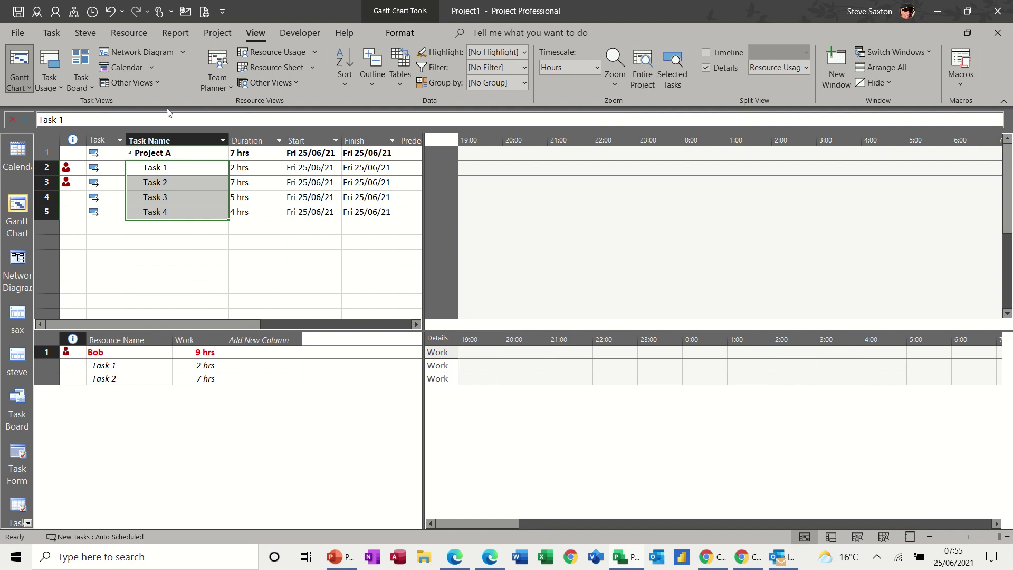
pyautogui.click(61, 37)
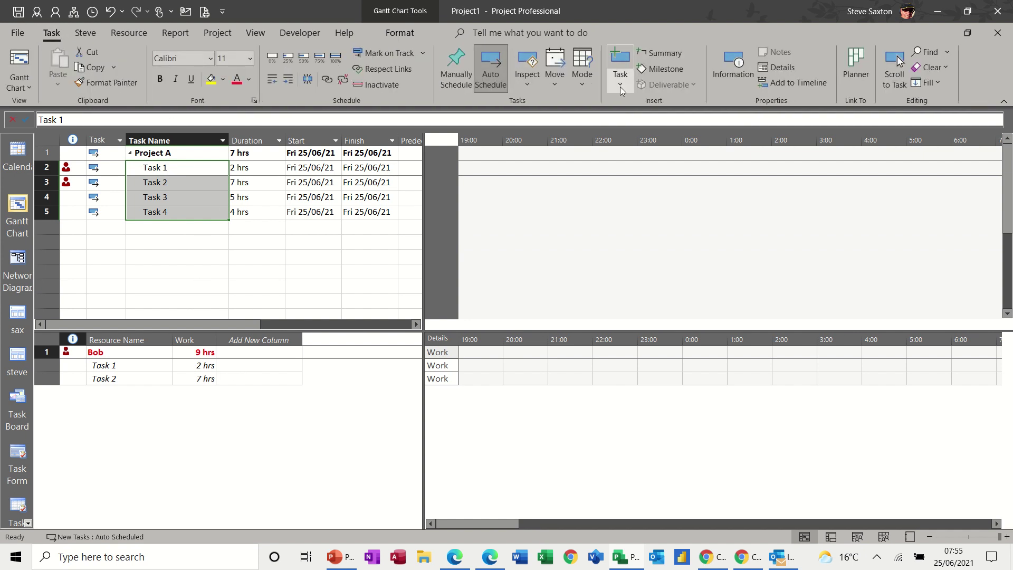
pyautogui.click(896, 63)
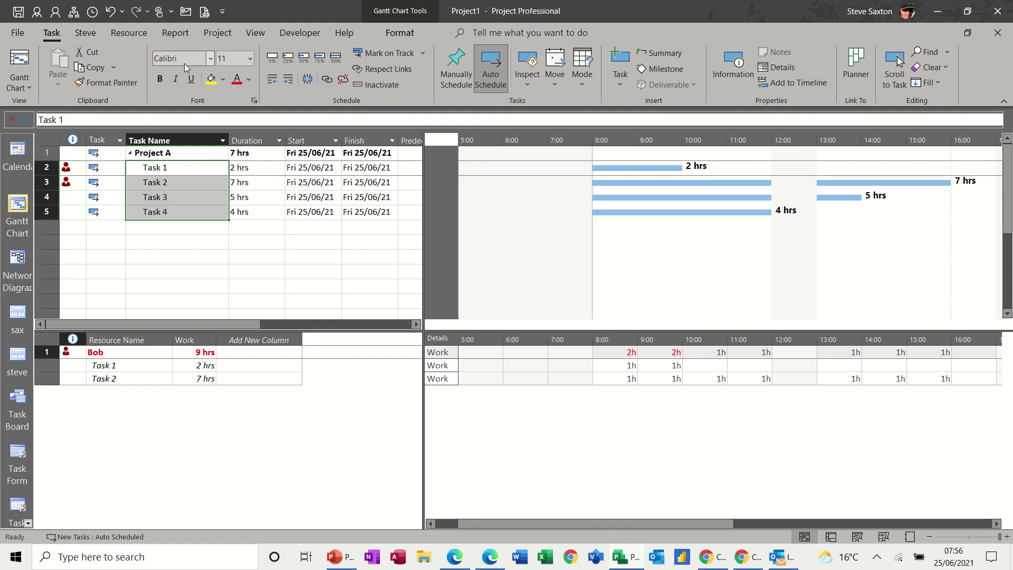
# Turn off Details in the split view so only the hourly Gantt Chart remains, then select Task 2.
pyautogui.click(250, 33)
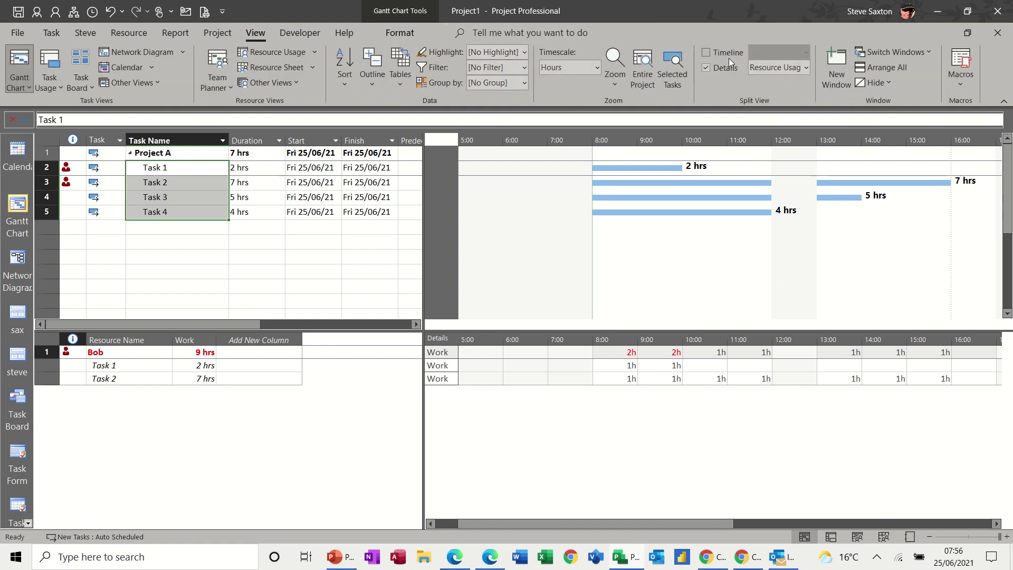
pyautogui.click(708, 69)
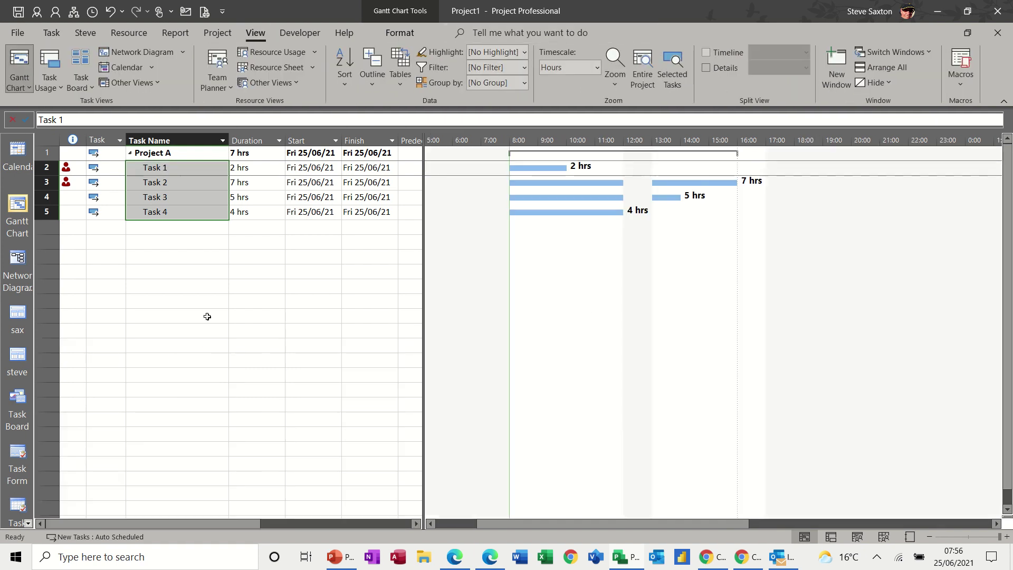
pyautogui.click(166, 178)
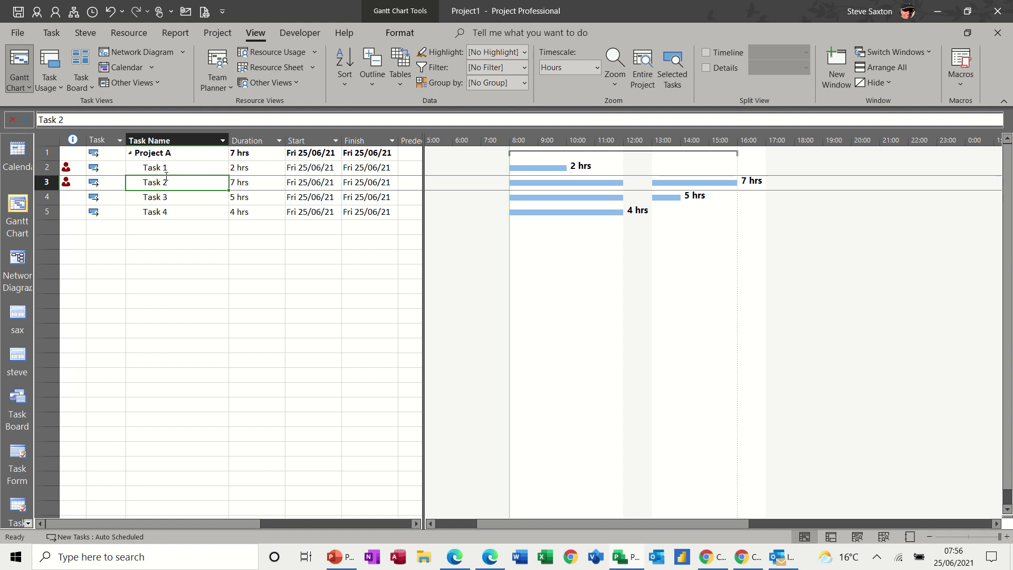